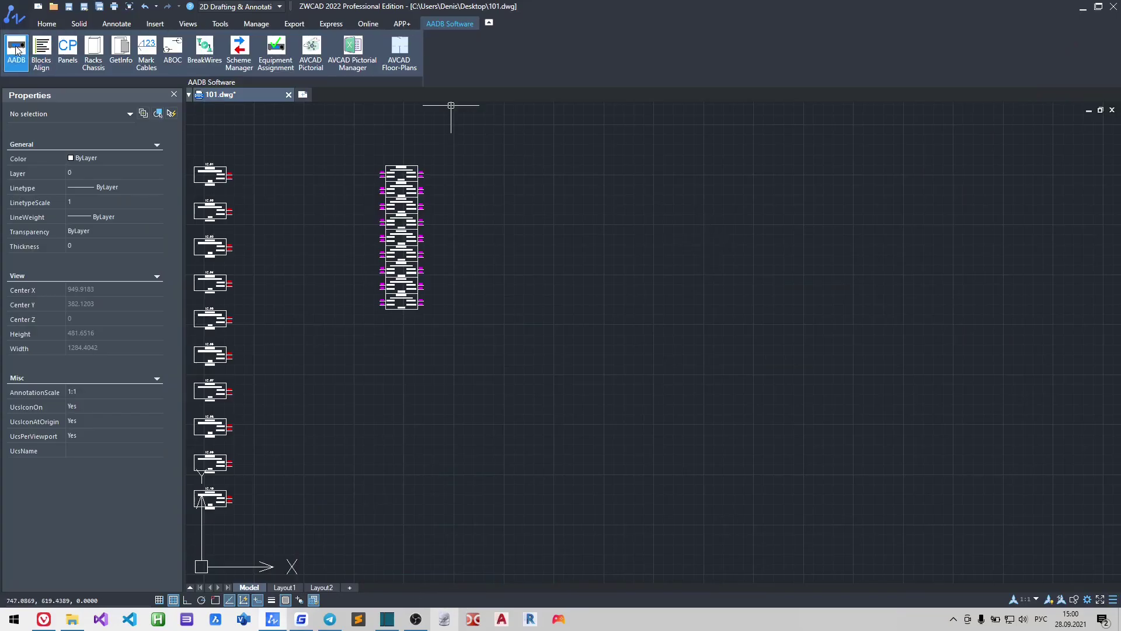
Find 'rmc' in the AADB library, choose DM-RMC-200-C with only Data connectors, and add it
click(17, 51)
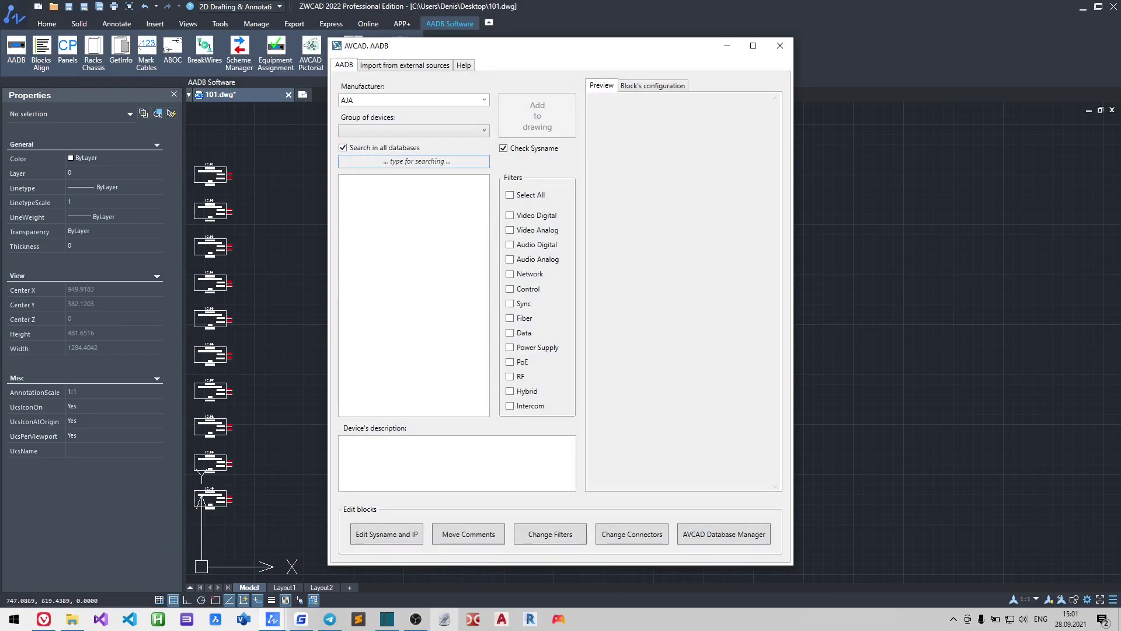
text(rm)
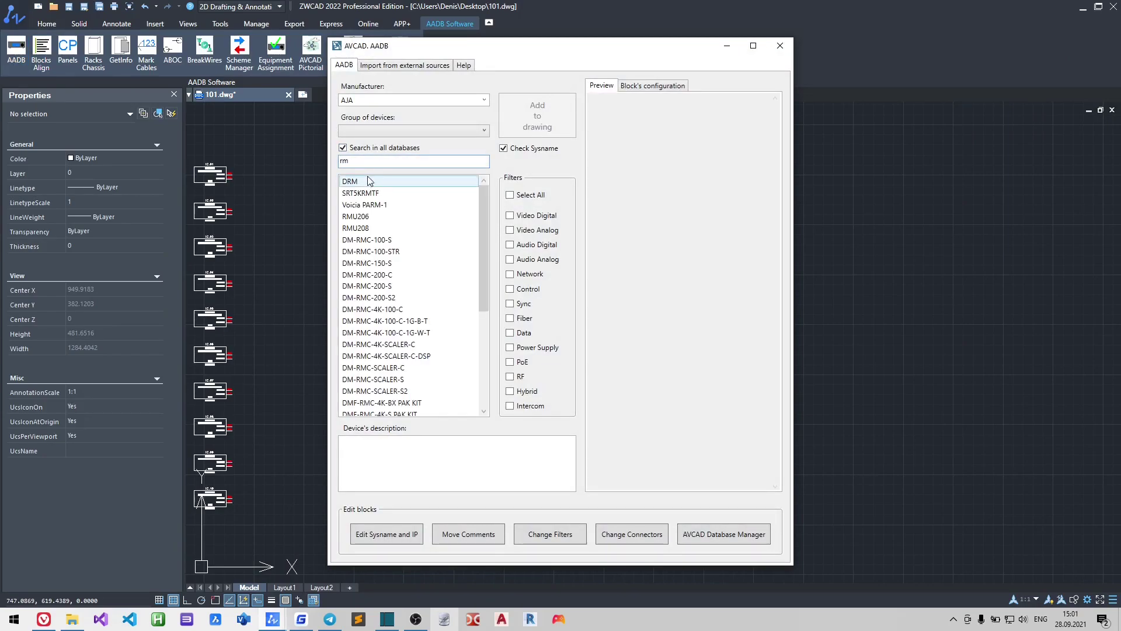
text(c)
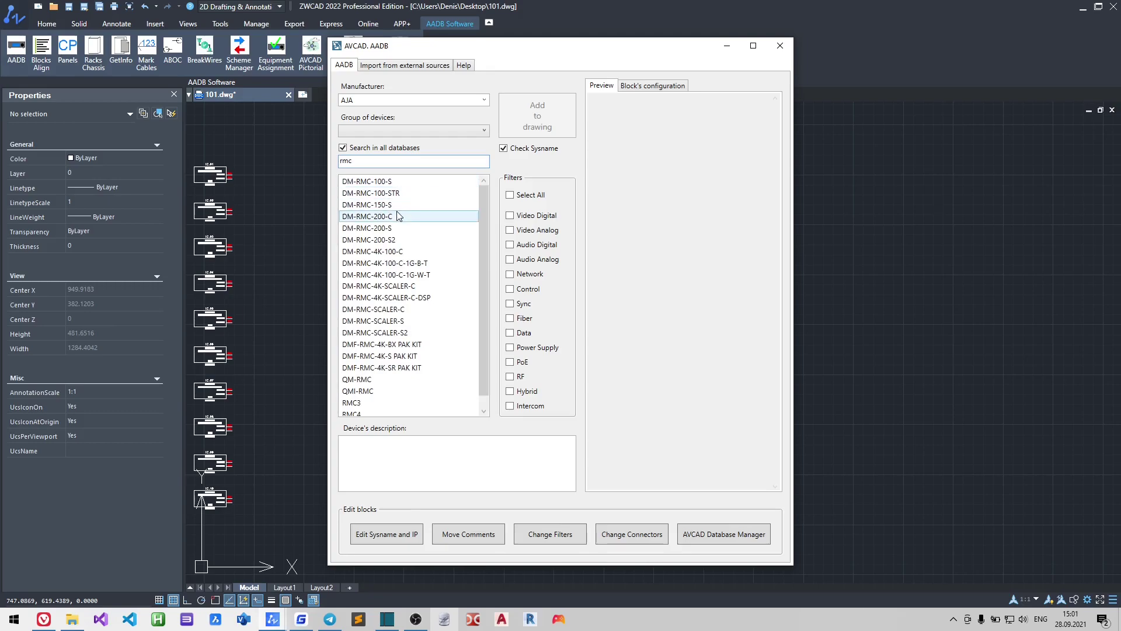
click(399, 216)
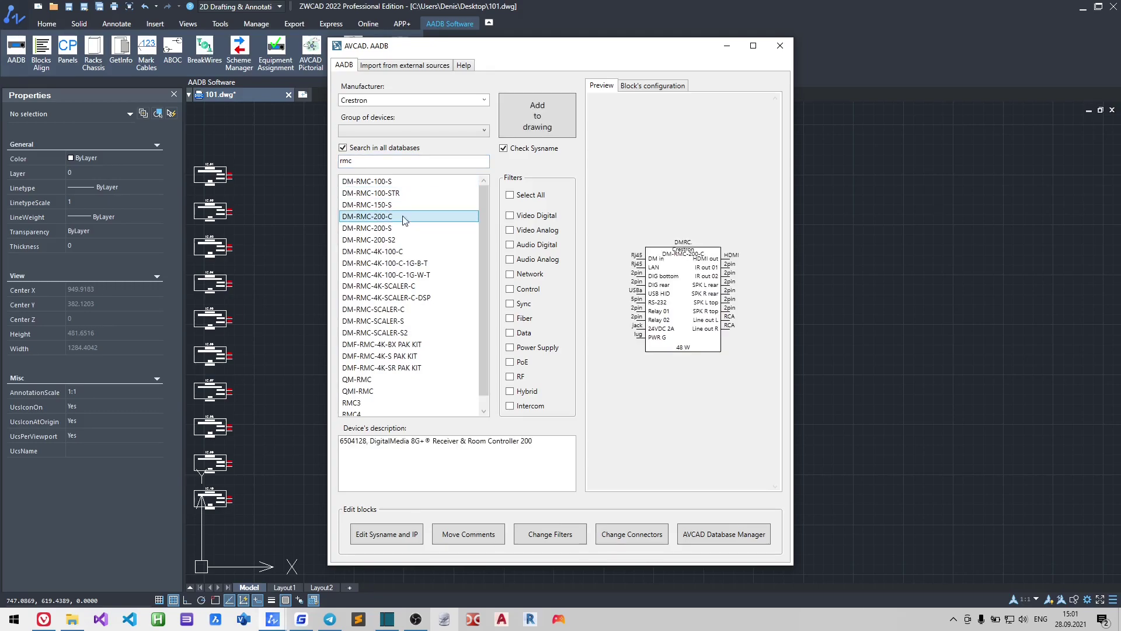
click(525, 334)
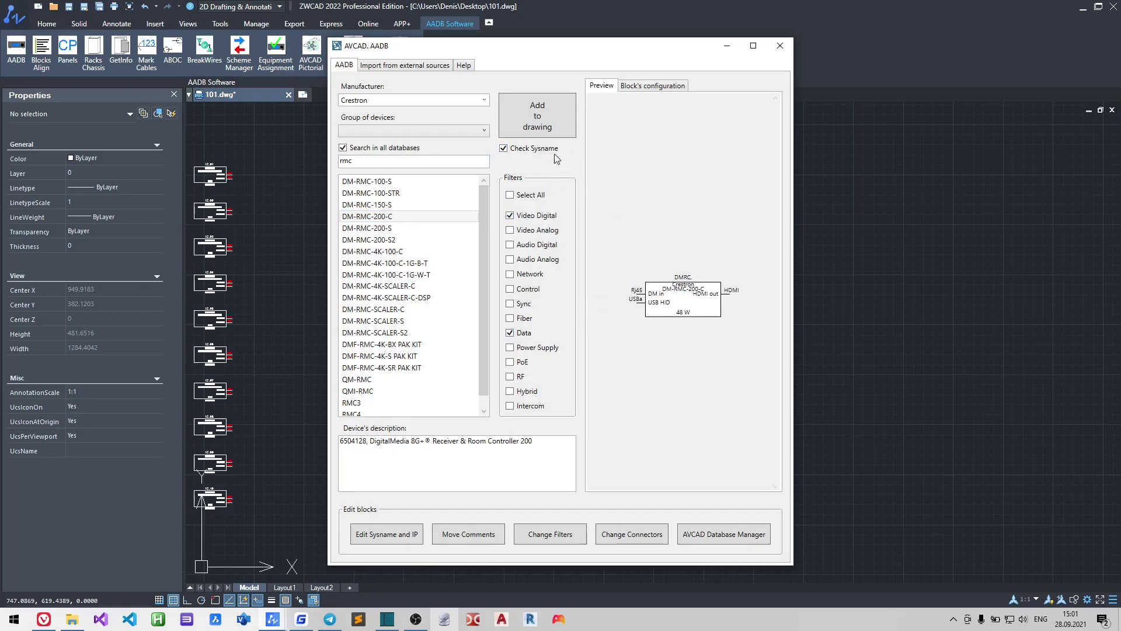
click(544, 114)
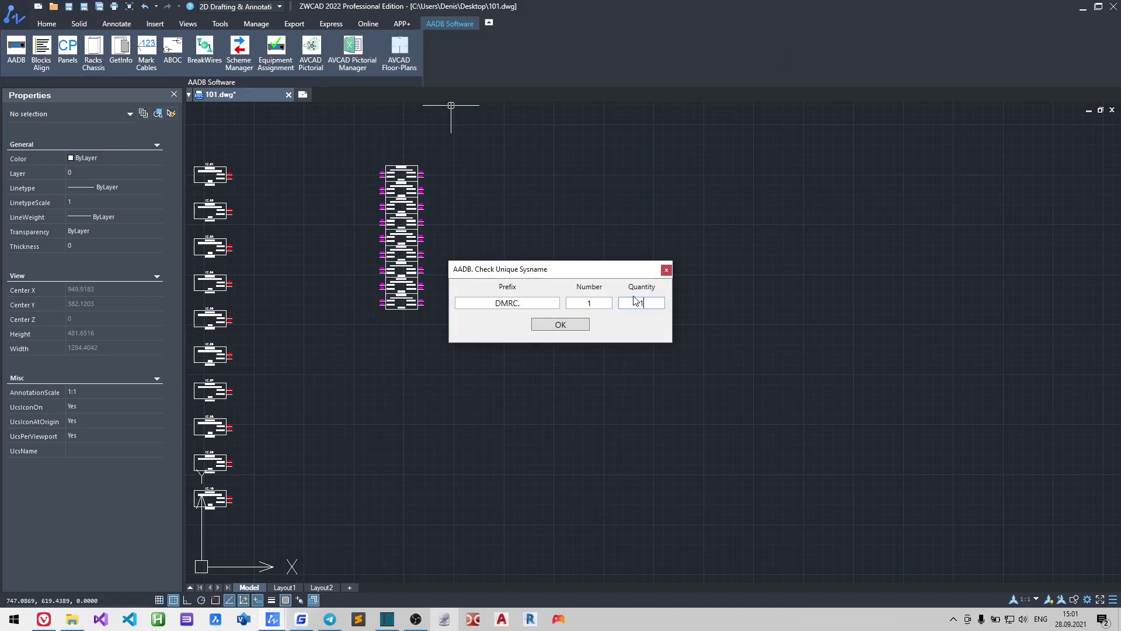
Accept the DMRC system-name numbering and place the first receiver, DMRC.01, on the right
click(559, 324)
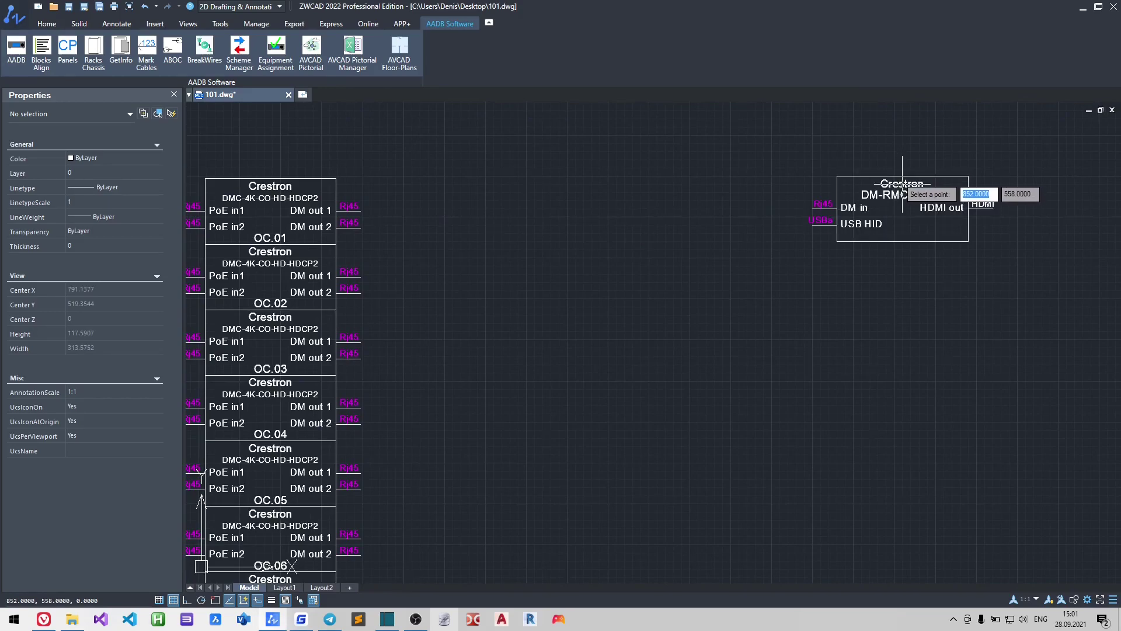
click(902, 184)
scroll(899, 216, down, 3)
scroll(525, 222, up, 1)
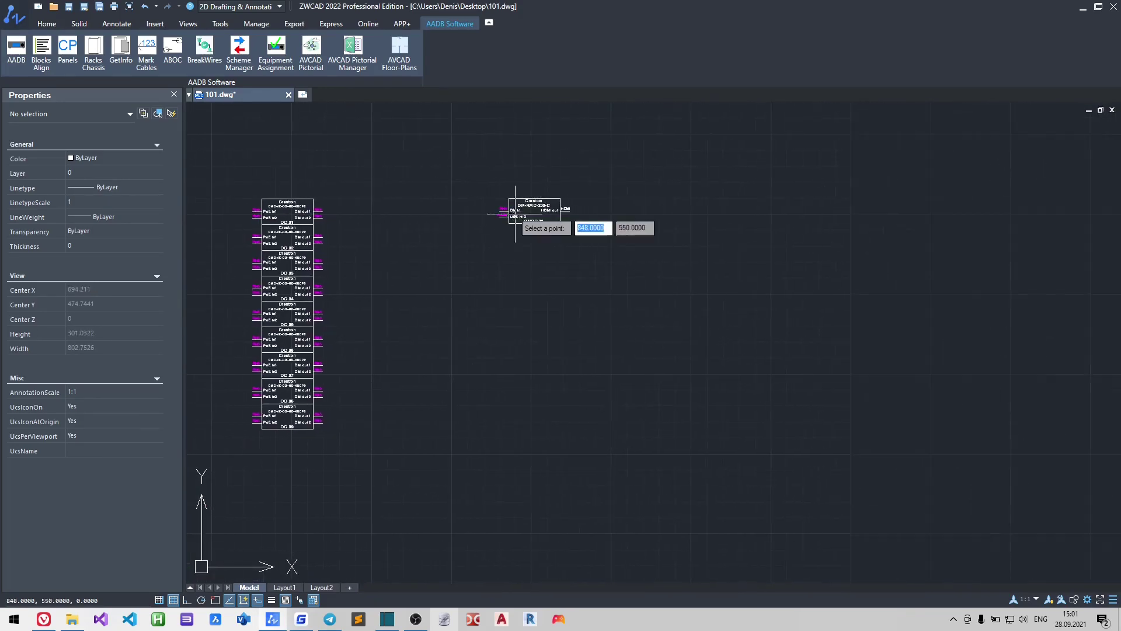
scroll(616, 272, down, 4)
Scatter twelve more DM-RMC-200-C receiver copies across the drawing
click(613, 274)
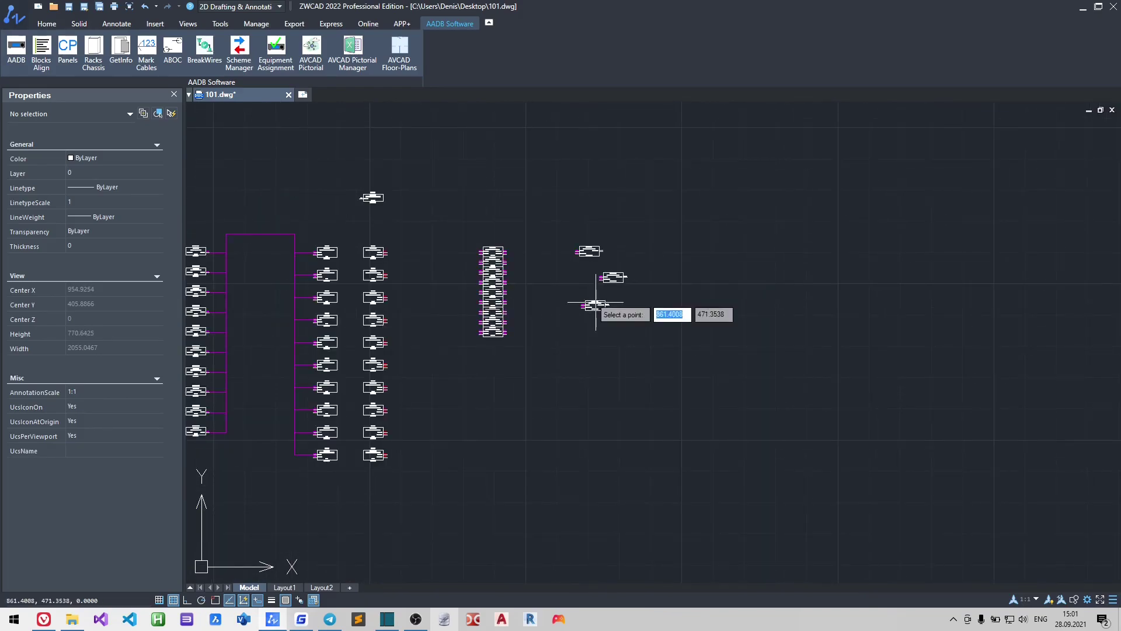
click(596, 302)
click(632, 317)
click(655, 377)
click(723, 363)
click(723, 304)
click(740, 181)
click(788, 173)
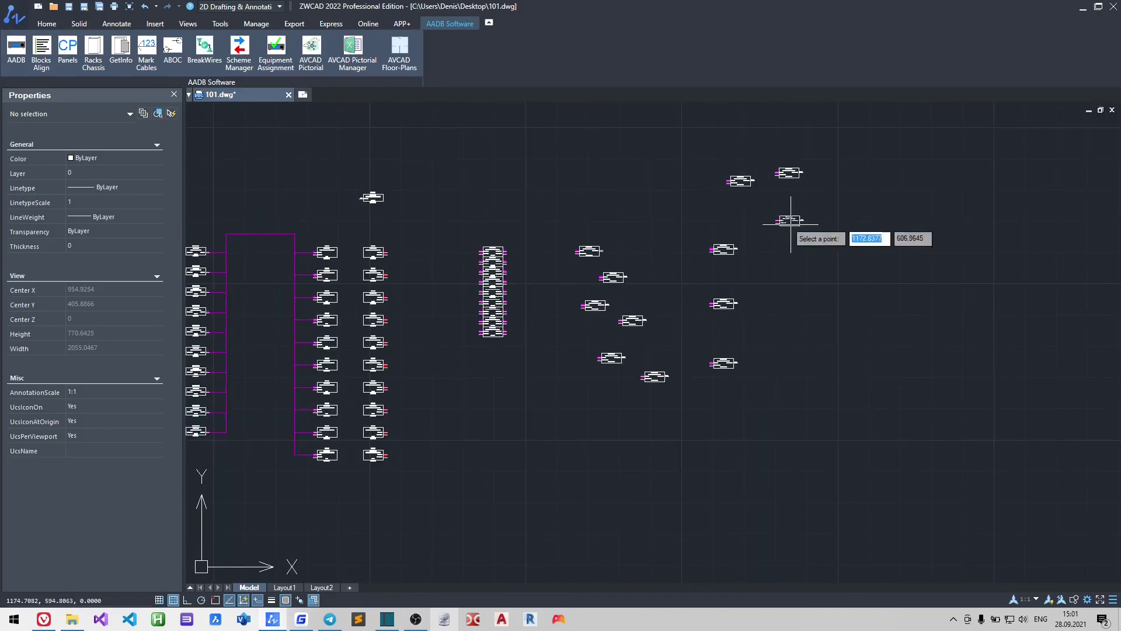
click(791, 229)
click(781, 310)
click(782, 352)
click(782, 394)
key(Escape)
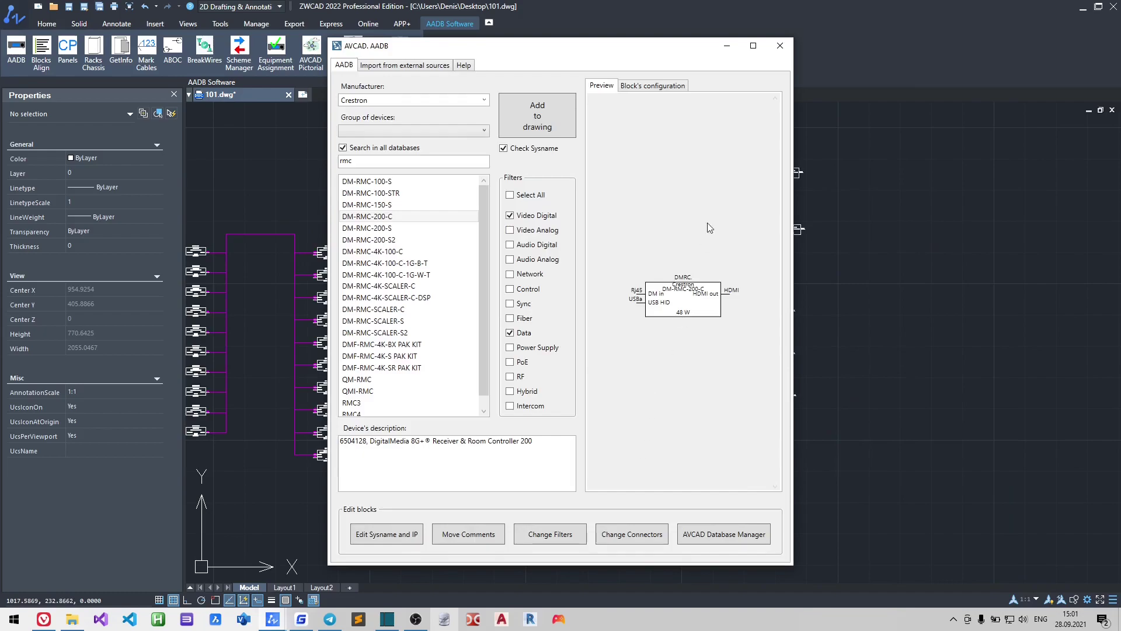
Align all DMRC receivers vertically at spacing 20, using the top-left receiver as reference
click(782, 47)
click(41, 49)
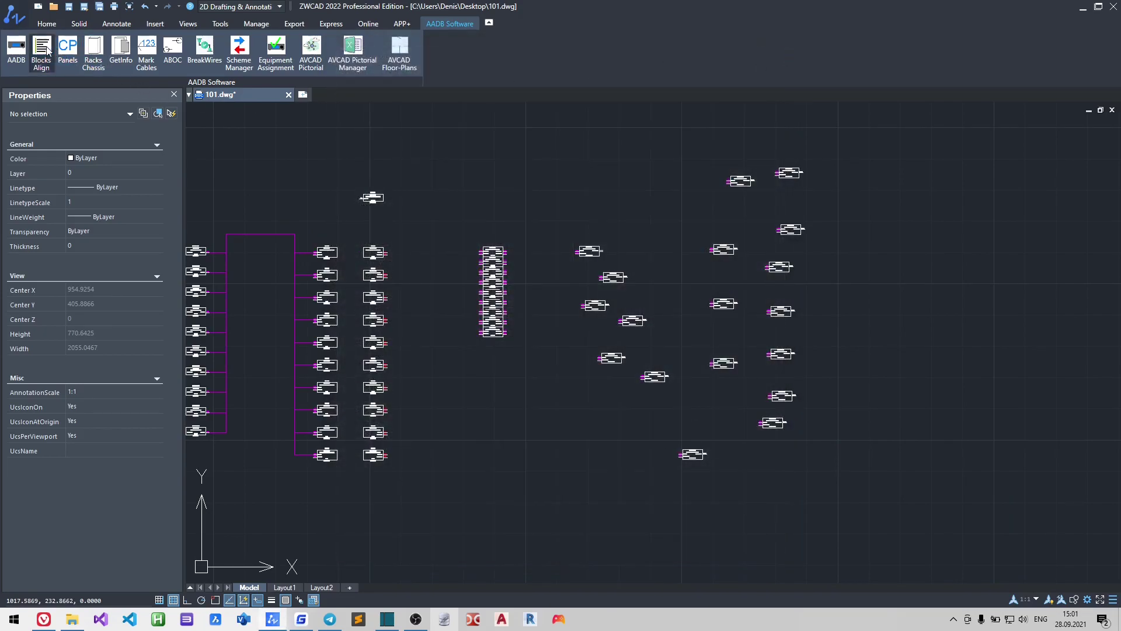
click(560, 337)
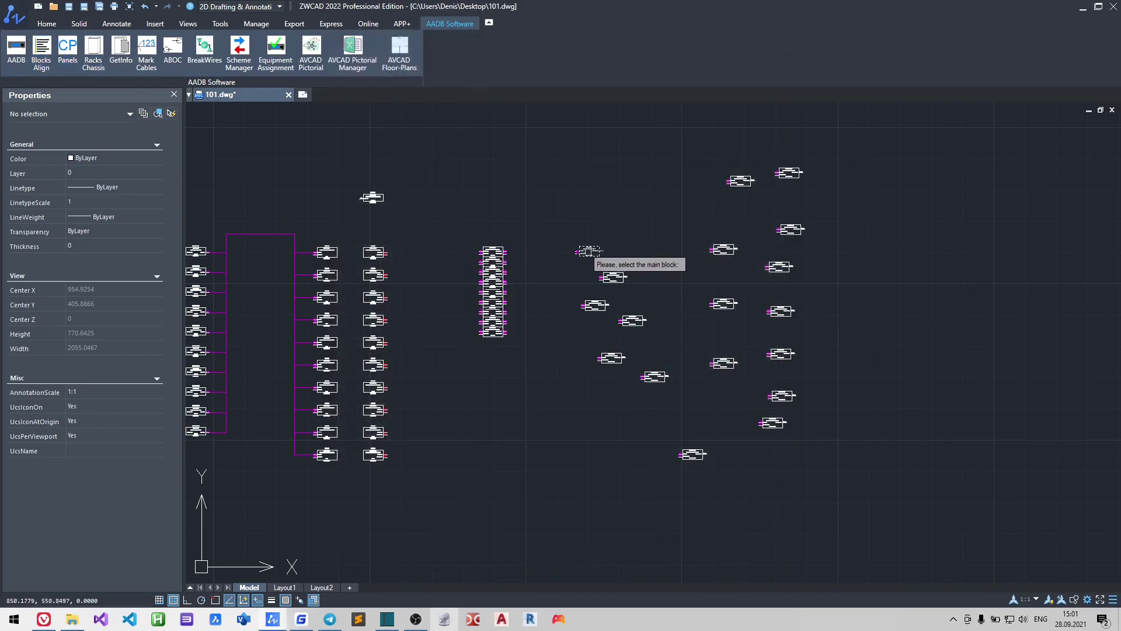
click(856, 448)
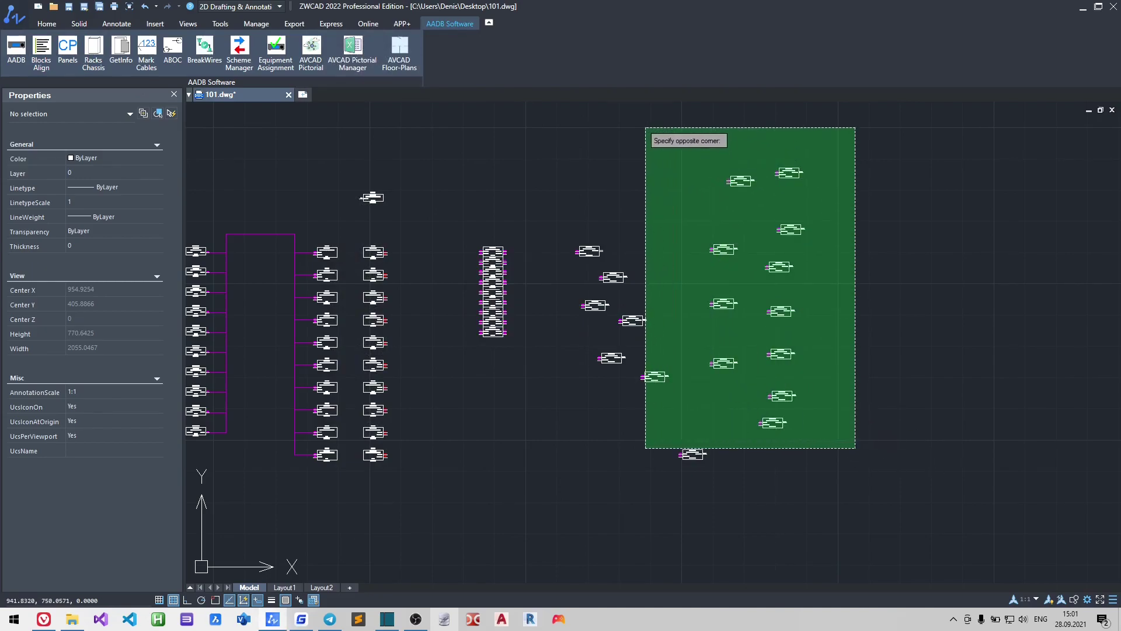
click(644, 126)
click(619, 395)
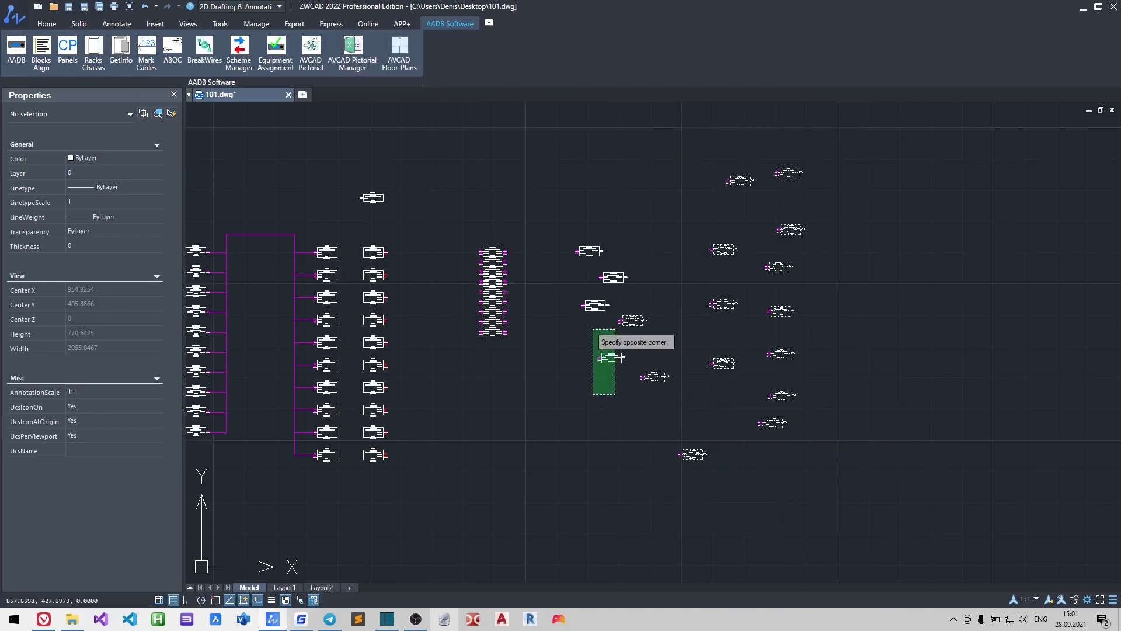
click(587, 301)
click(619, 270)
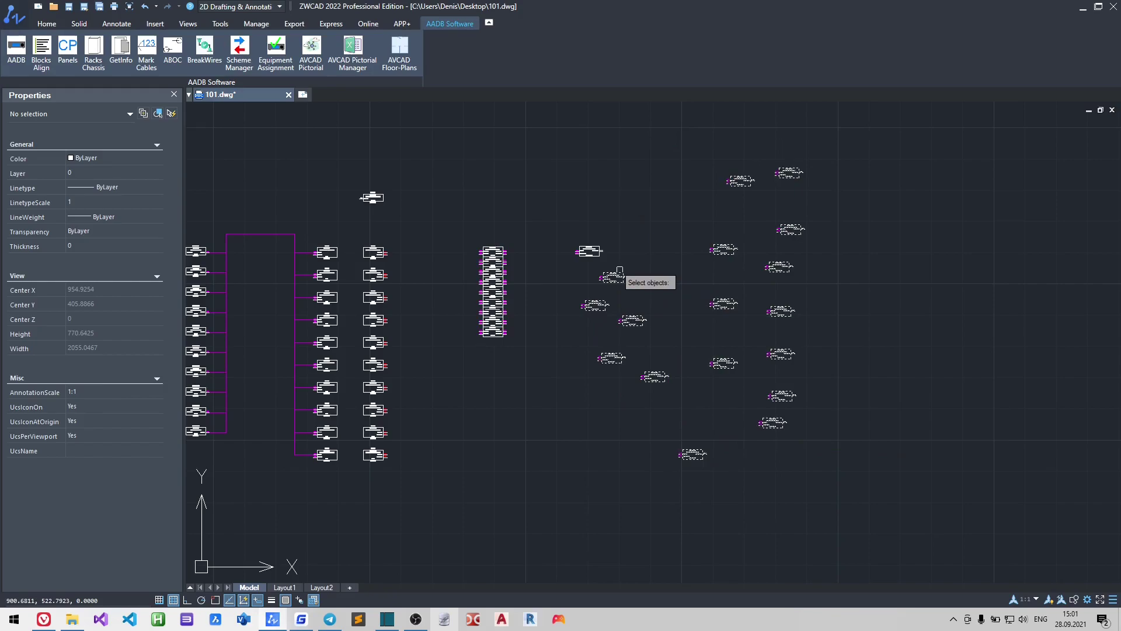
key(Return)
Start an orthogonal polyline cable at OC.01's DM out 1, jogging up and right
scroll(521, 225, up, 2)
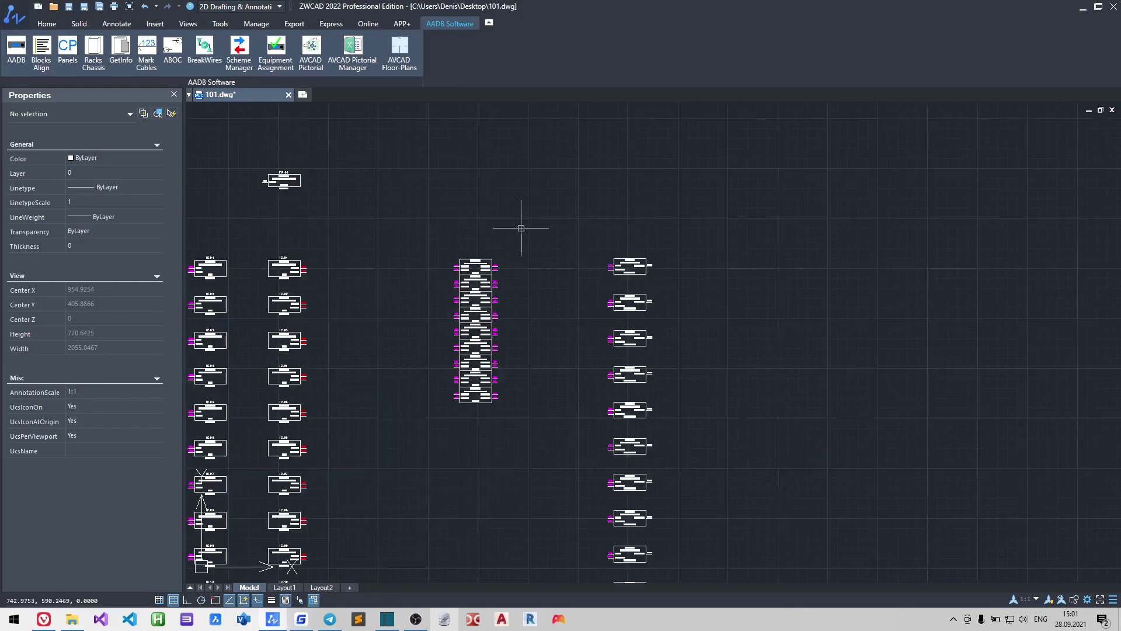
scroll(520, 225, up, 3)
click(46, 23)
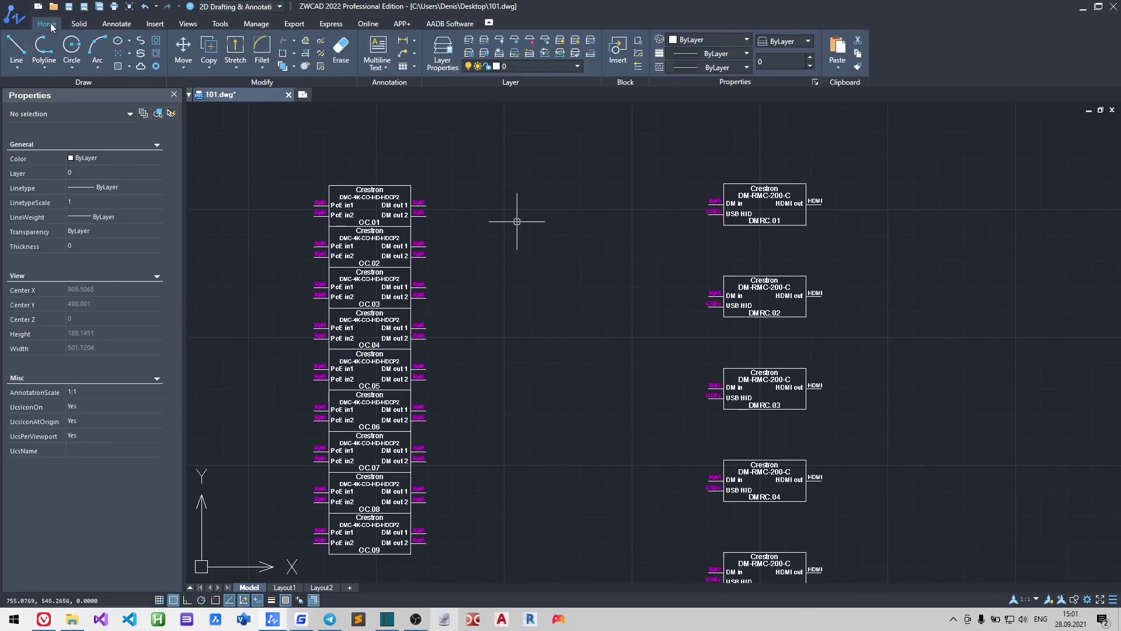
click(156, 54)
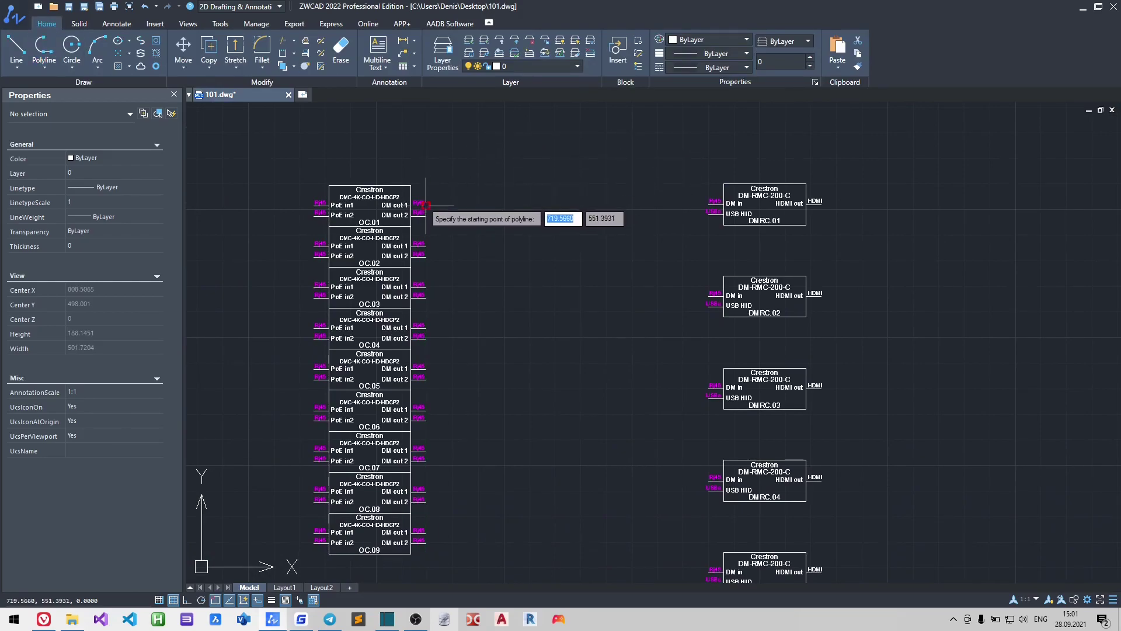
click(426, 205)
key(F8)
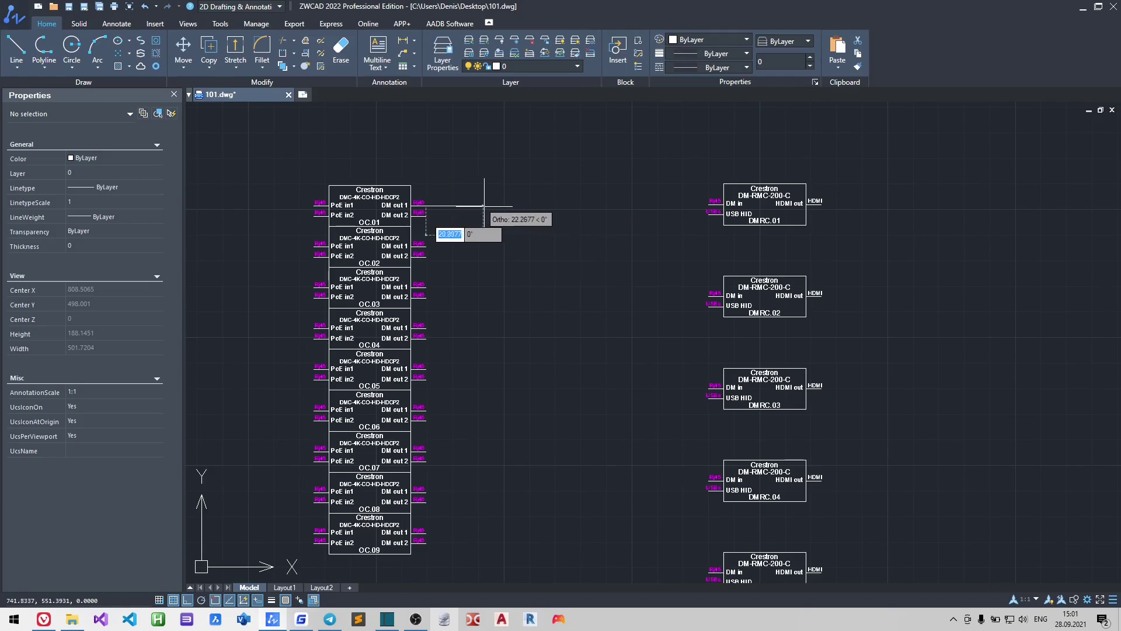
click(504, 205)
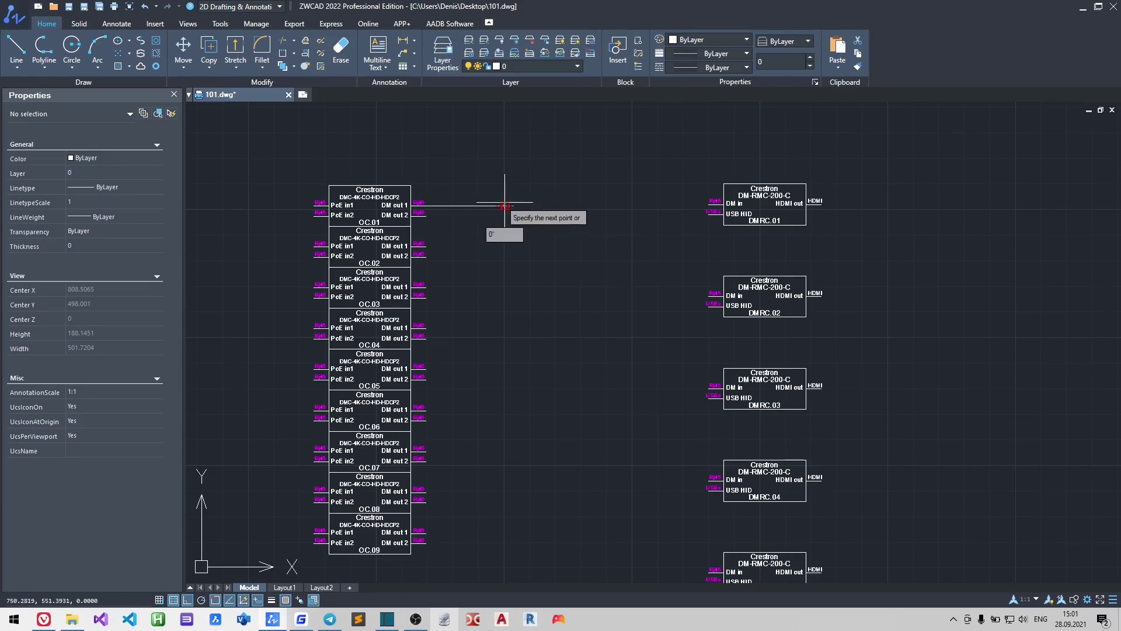
click(504, 115)
click(627, 115)
Drop the cable down and end it at DMRC.01's Rj45 DM input
key(F8)
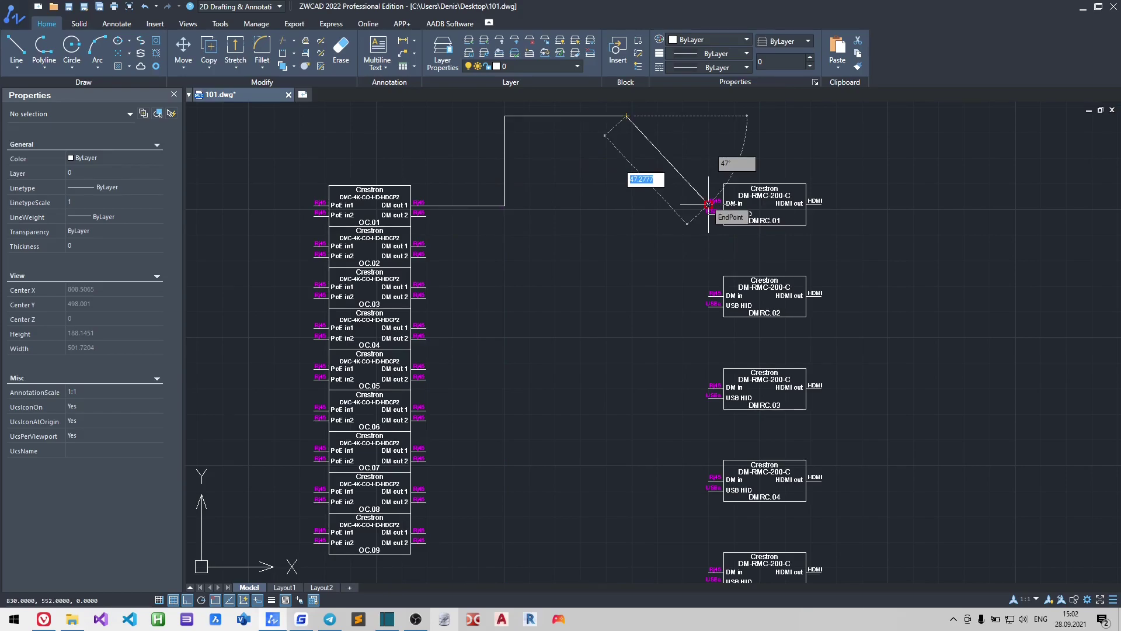
key(F8)
scroll(631, 204, up, 2)
scroll(630, 204, up, 2)
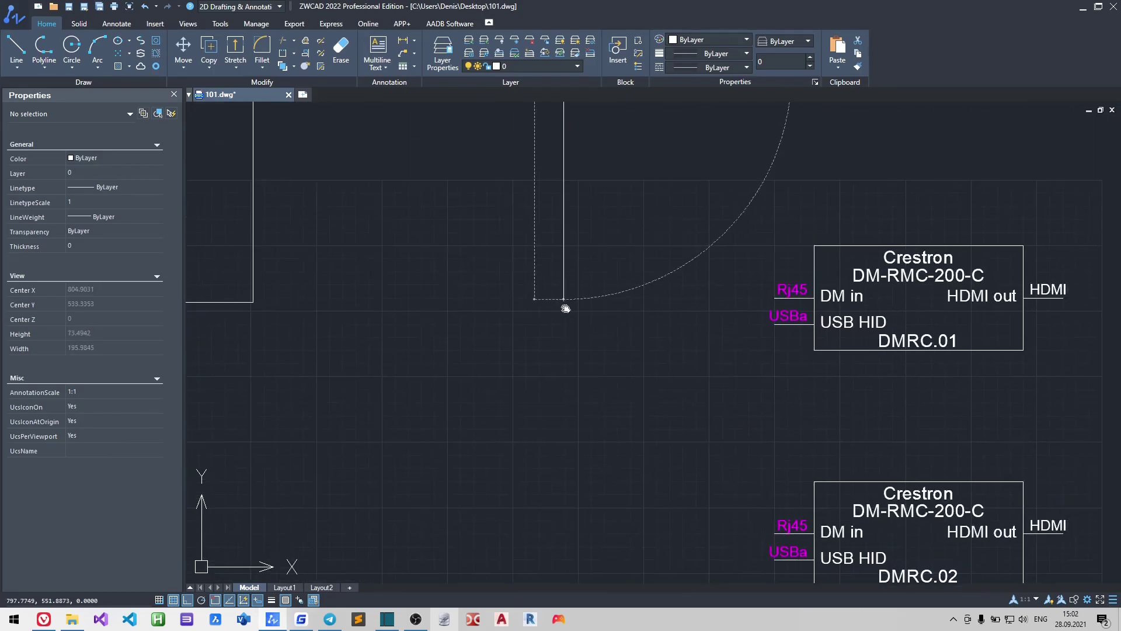
key(F8)
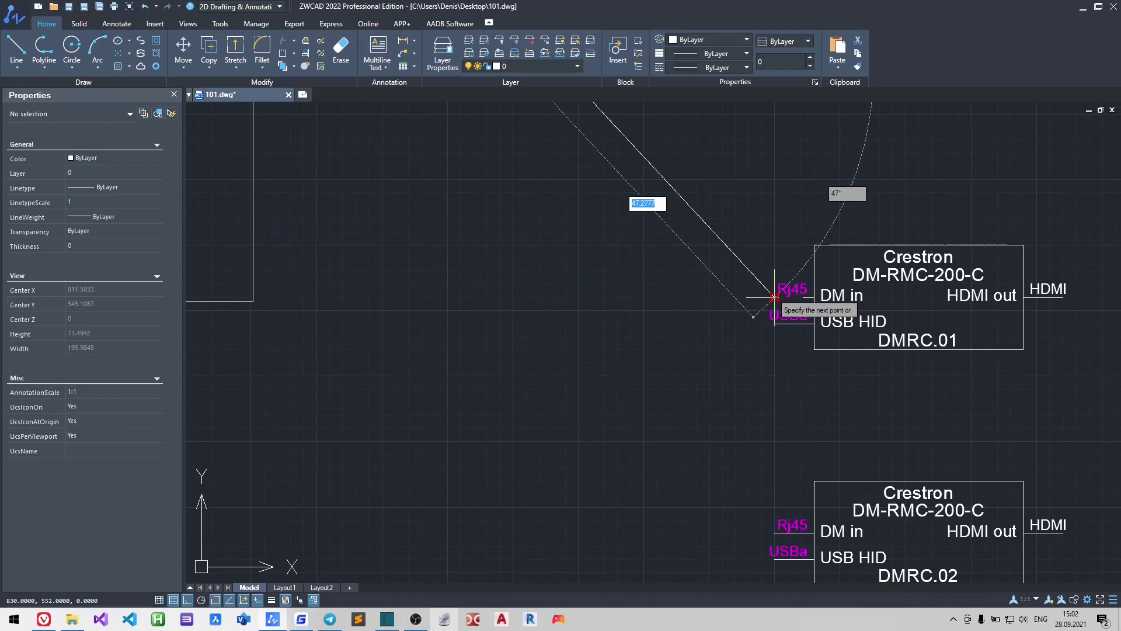
key(F8)
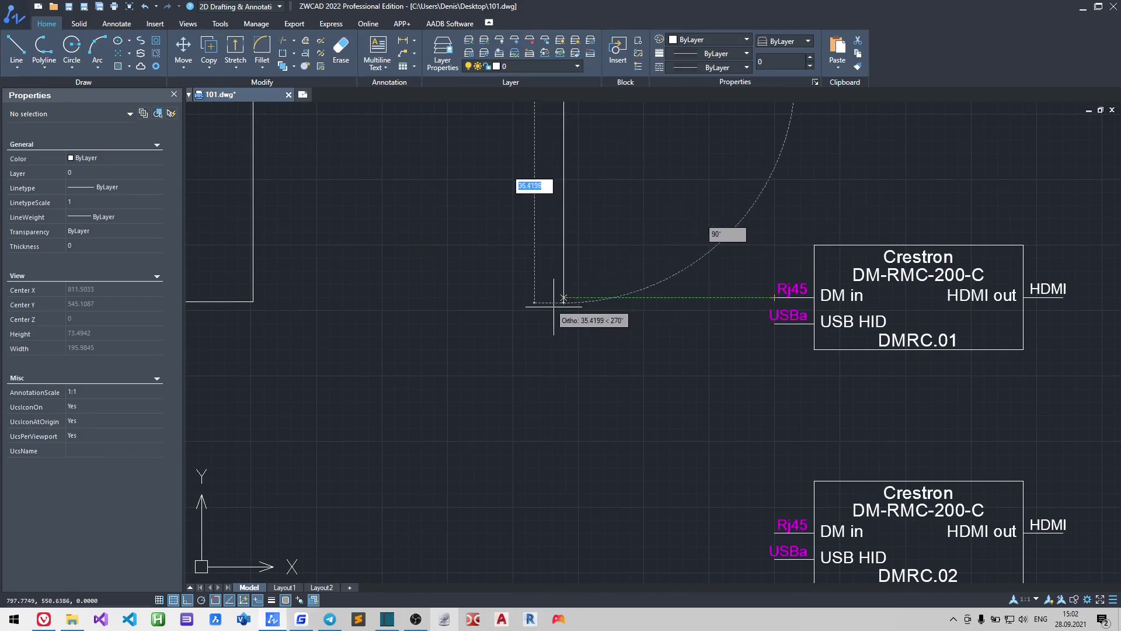
click(572, 296)
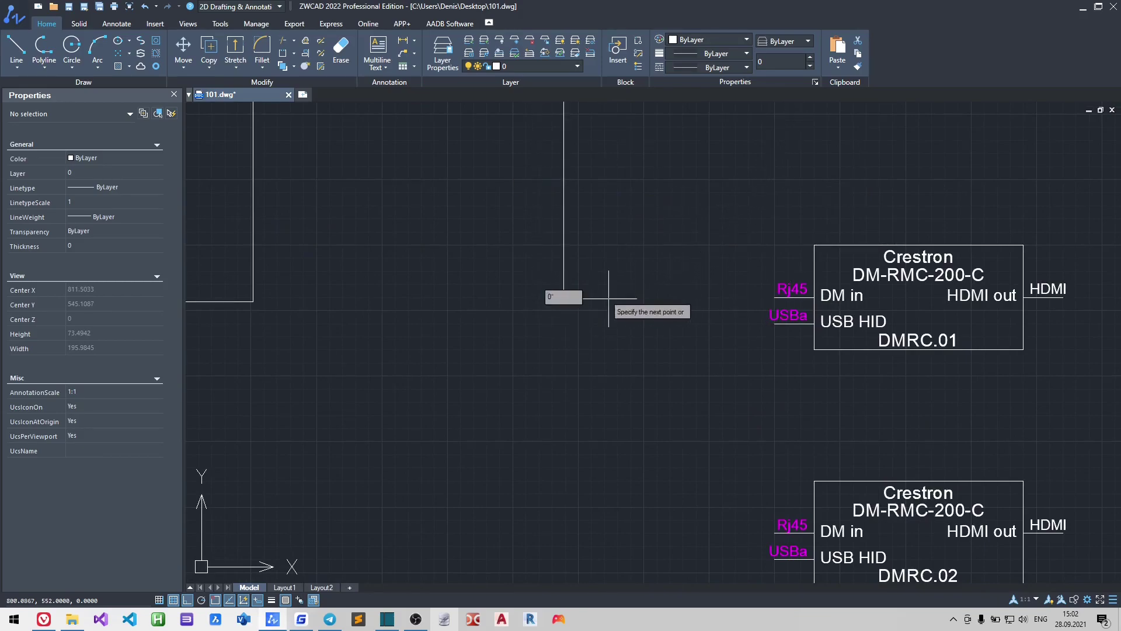
click(759, 295)
key(Return)
scroll(759, 269, down, 5)
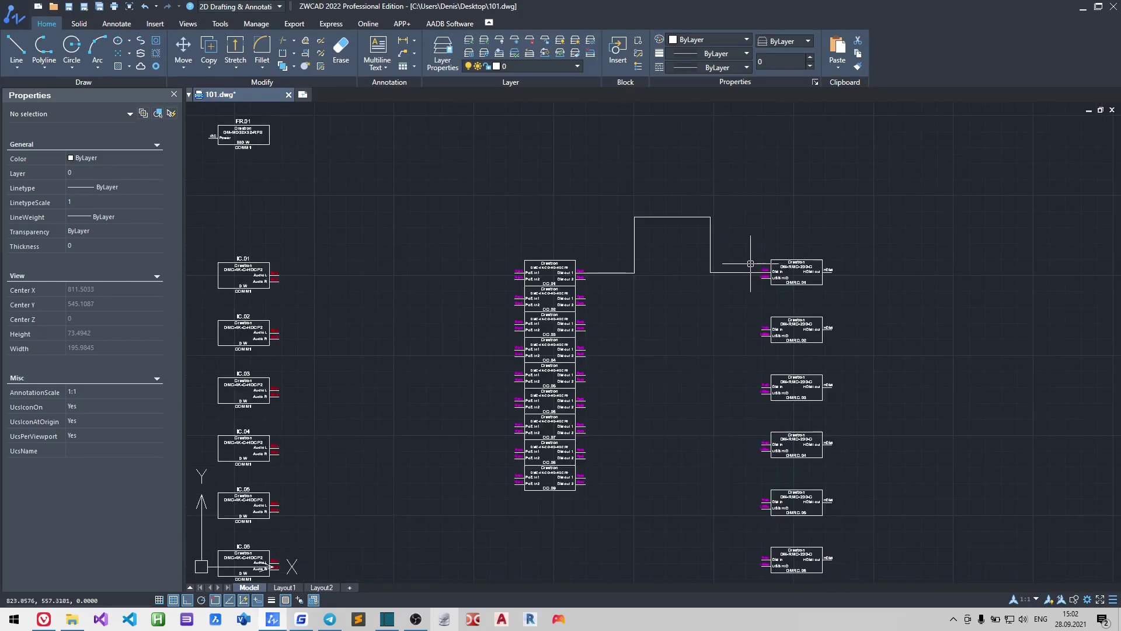
Start a new ABOC advanced cable run with the OC outputs as first-side connectors
click(444, 25)
click(172, 50)
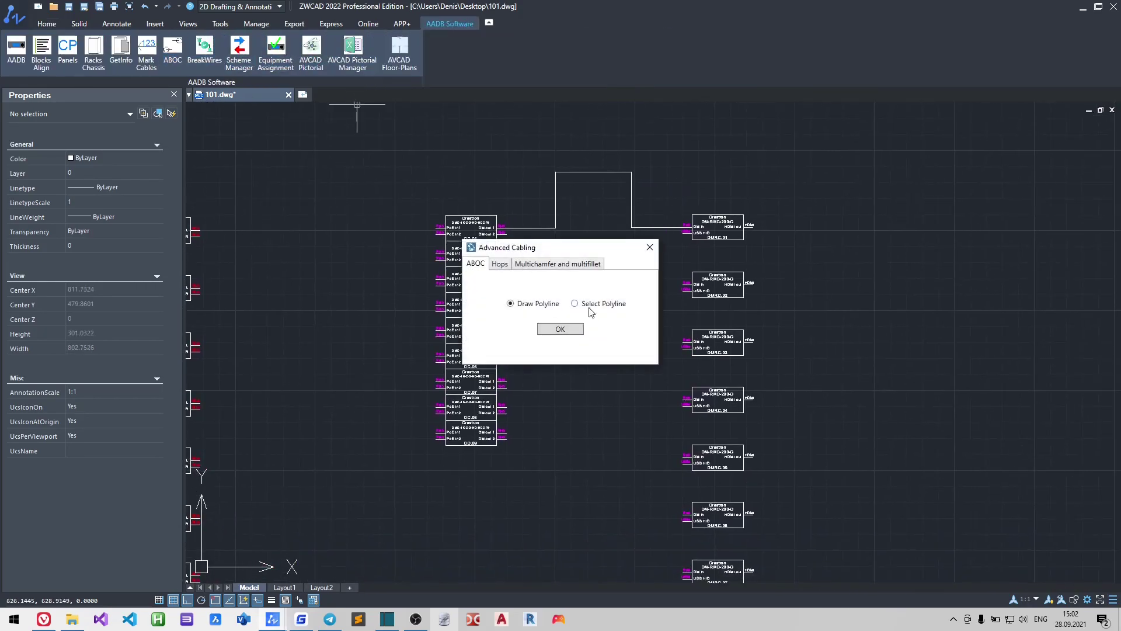
click(577, 331)
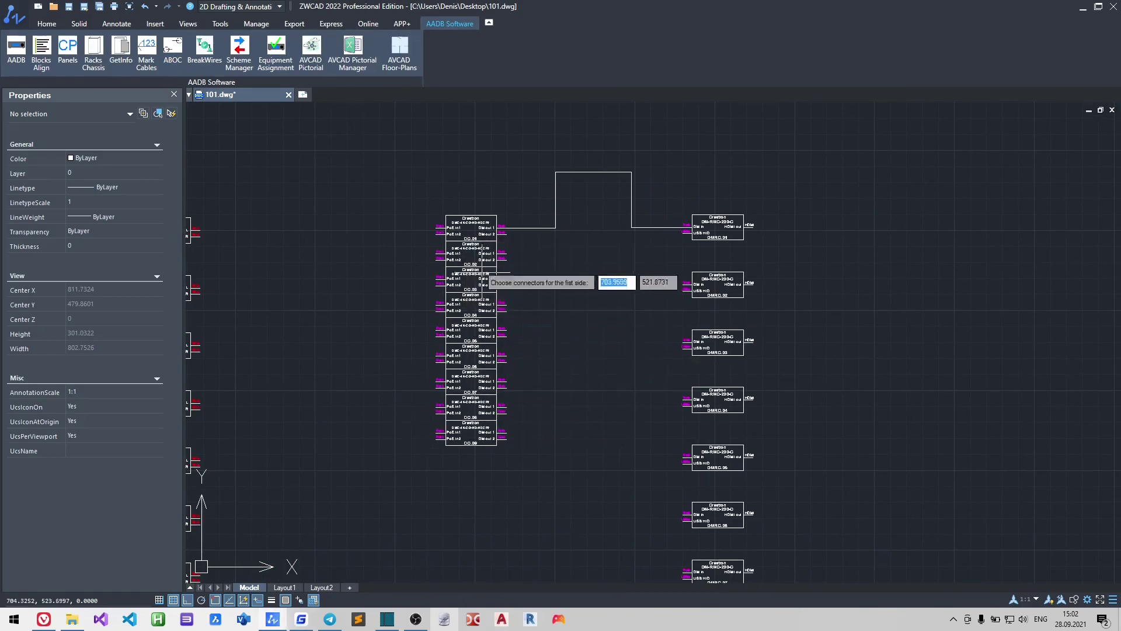
click(477, 180)
key(Return)
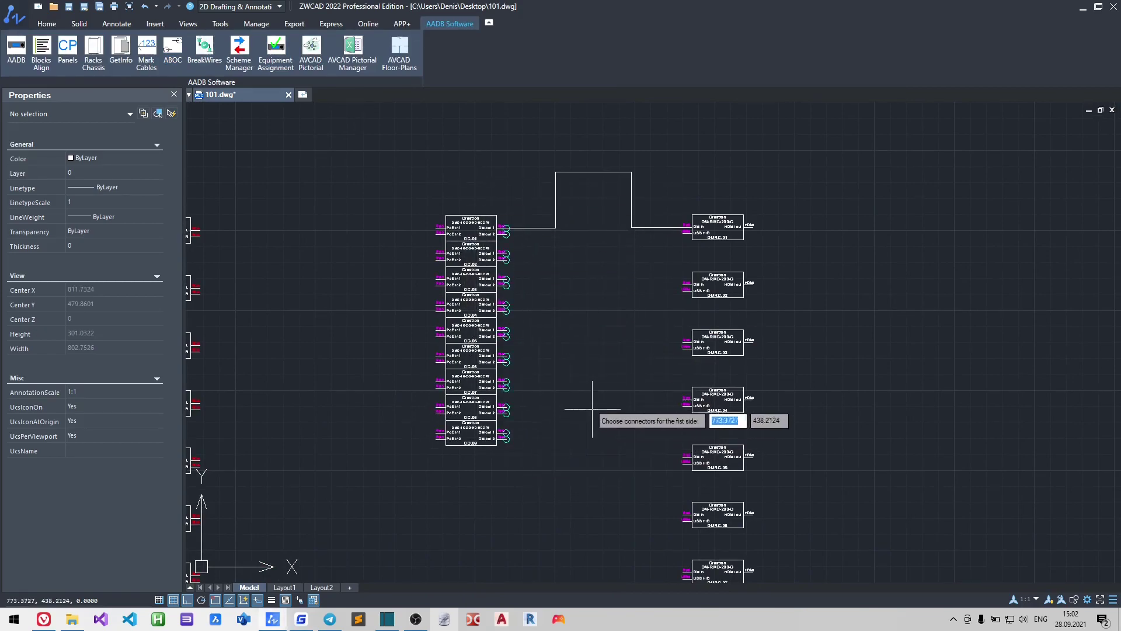
Bring the receivers into view and window-select DMRC.04's input connectors
scroll(680, 218, up, 5)
middle_drag(699, 266, 590, 246)
scroll(606, 238, down, 3)
scroll(476, 250, up, 3)
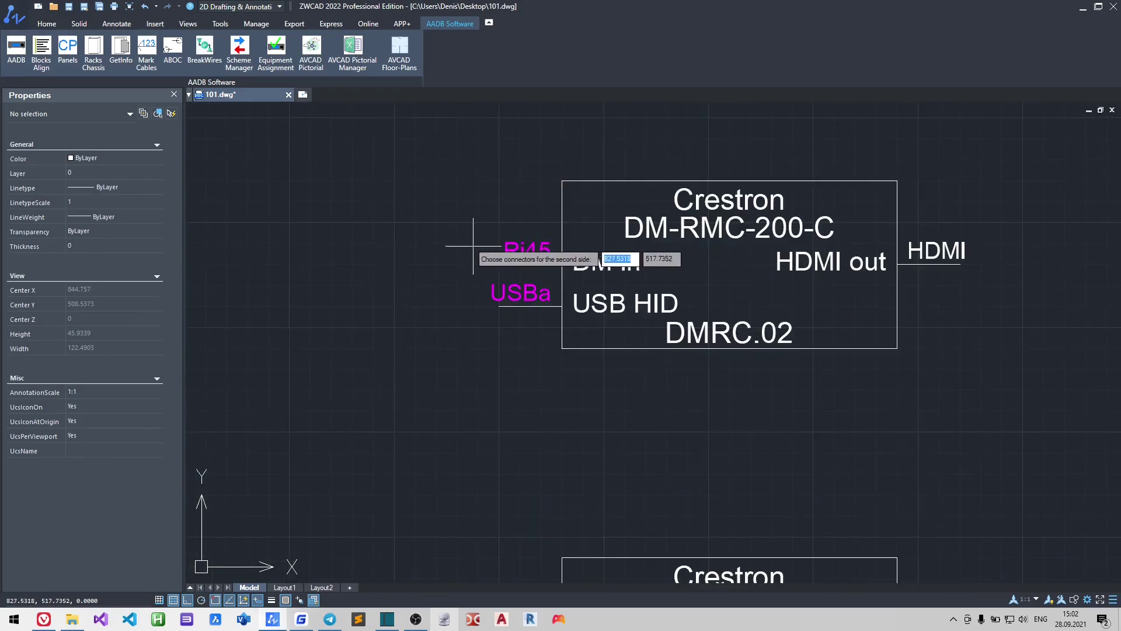
scroll(521, 266, down, 3)
scroll(511, 257, up, 3)
scroll(576, 263, up, 1)
scroll(576, 269, down, 3)
scroll(576, 350, up, 3)
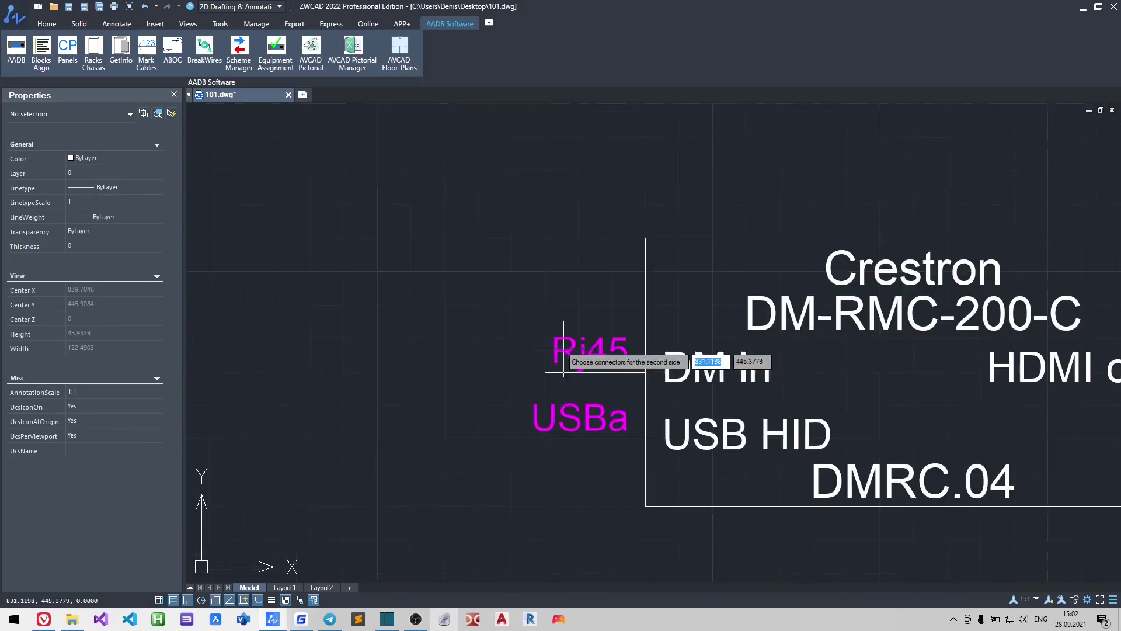
click(545, 372)
click(578, 383)
scroll(533, 325, down, 3)
scroll(602, 143, up, 3)
Select the input connectors of receivers DMRC.05 through DMRC.09 as cable endpoints
click(565, 305)
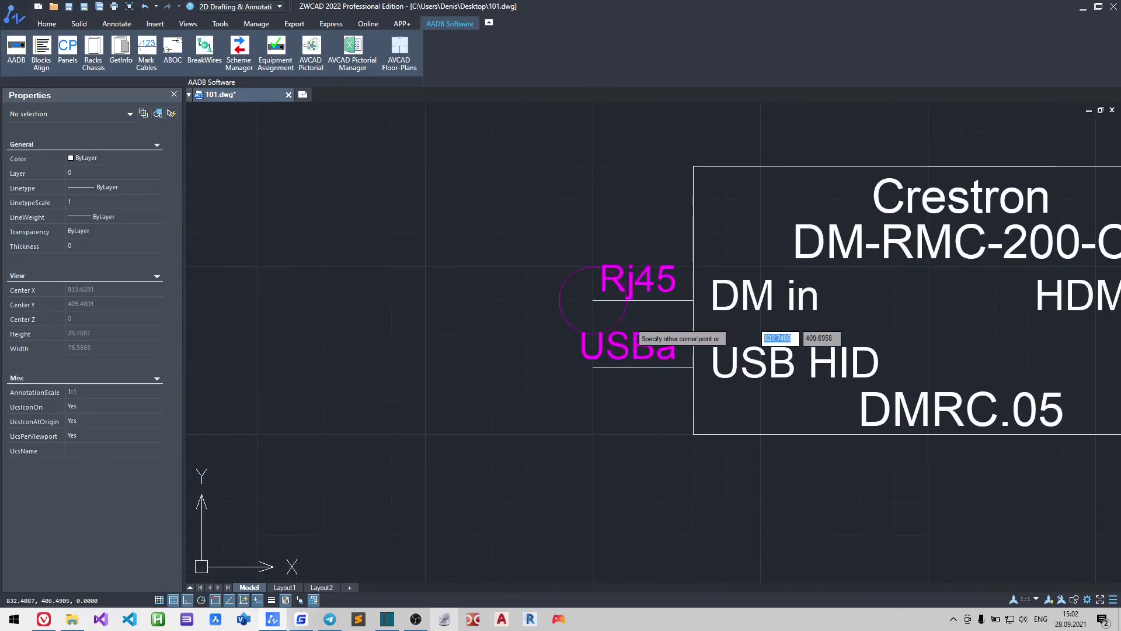
scroll(546, 242, down, 3)
scroll(546, 242, up, 3)
click(540, 252)
click(625, 325)
scroll(619, 321, down, 3)
scroll(555, 245, up, 3)
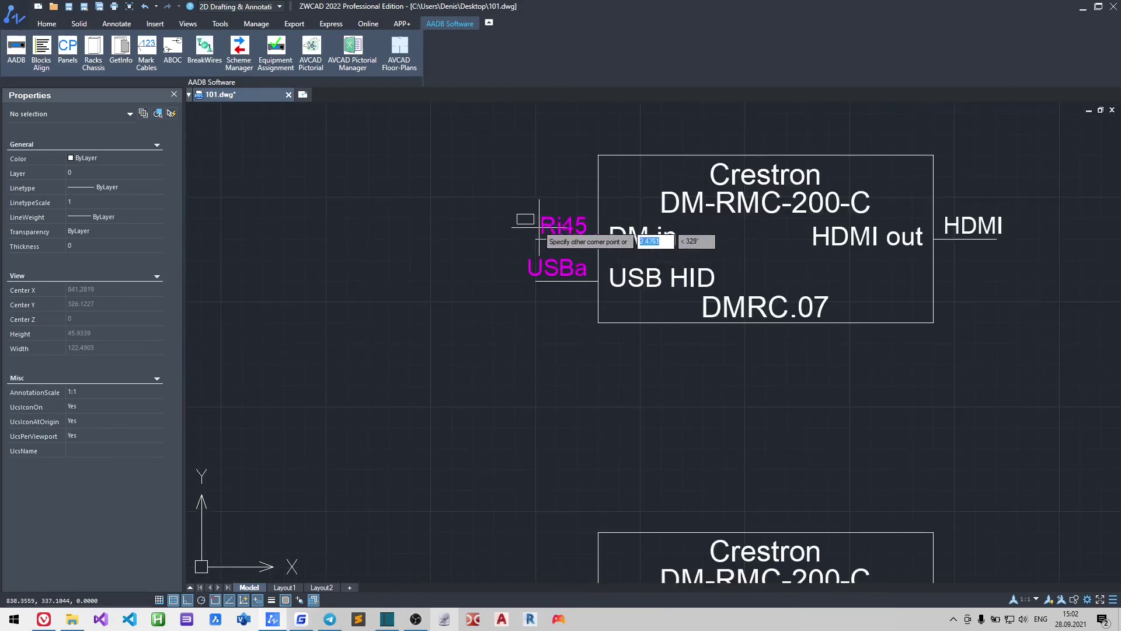
scroll(557, 112, down, 1)
scroll(533, 195, up, 3)
click(533, 195)
click(560, 279)
scroll(563, 281, down, 2)
scroll(563, 461, up, 3)
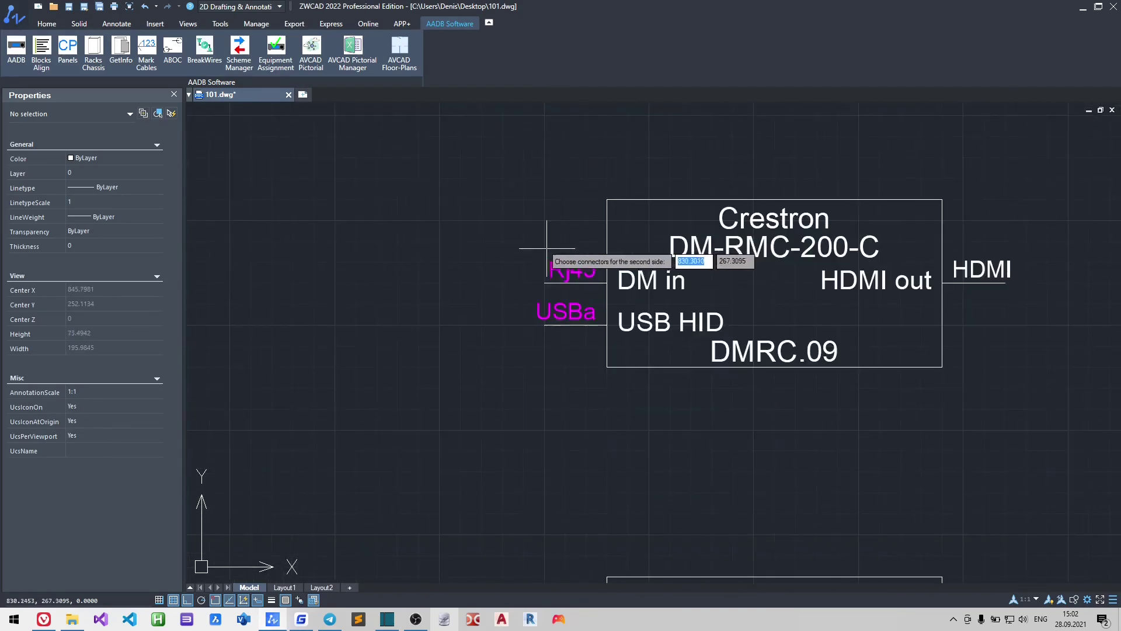
scroll(562, 287, down, 3)
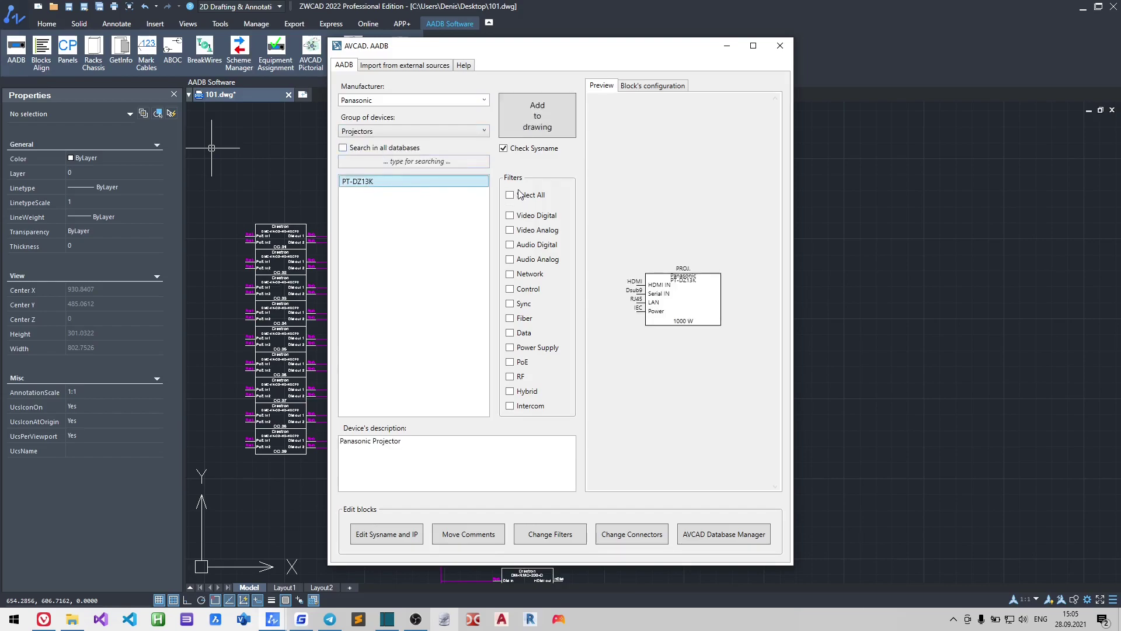
Add the PT-DZ13K with only its Video Digital connector, placing PROJ.01 beside DMRC.01
click(510, 216)
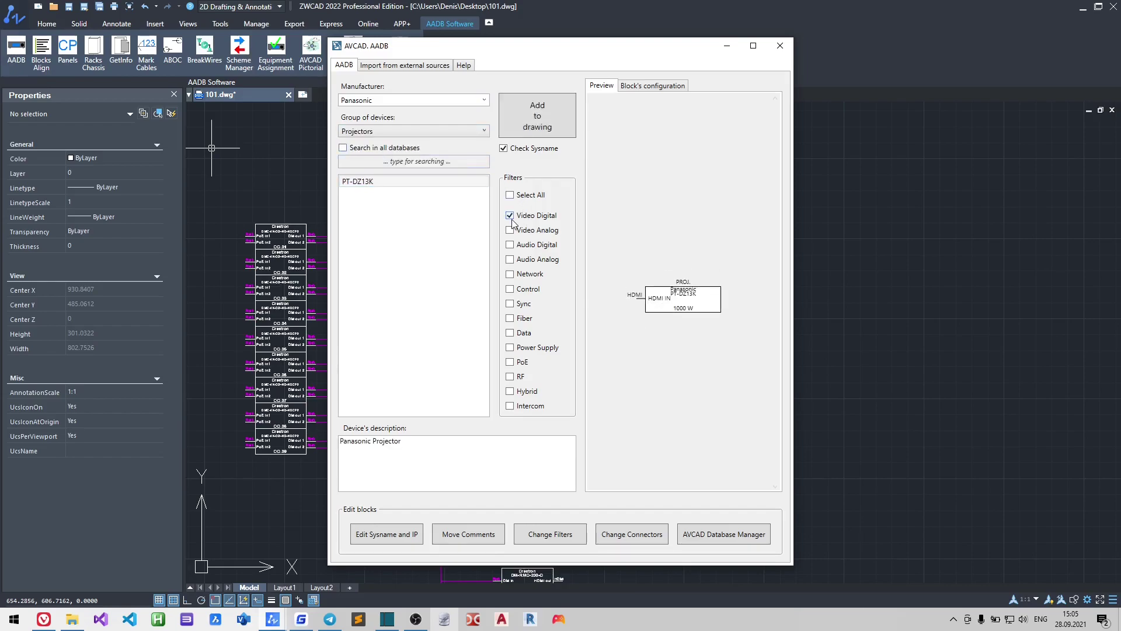
click(546, 127)
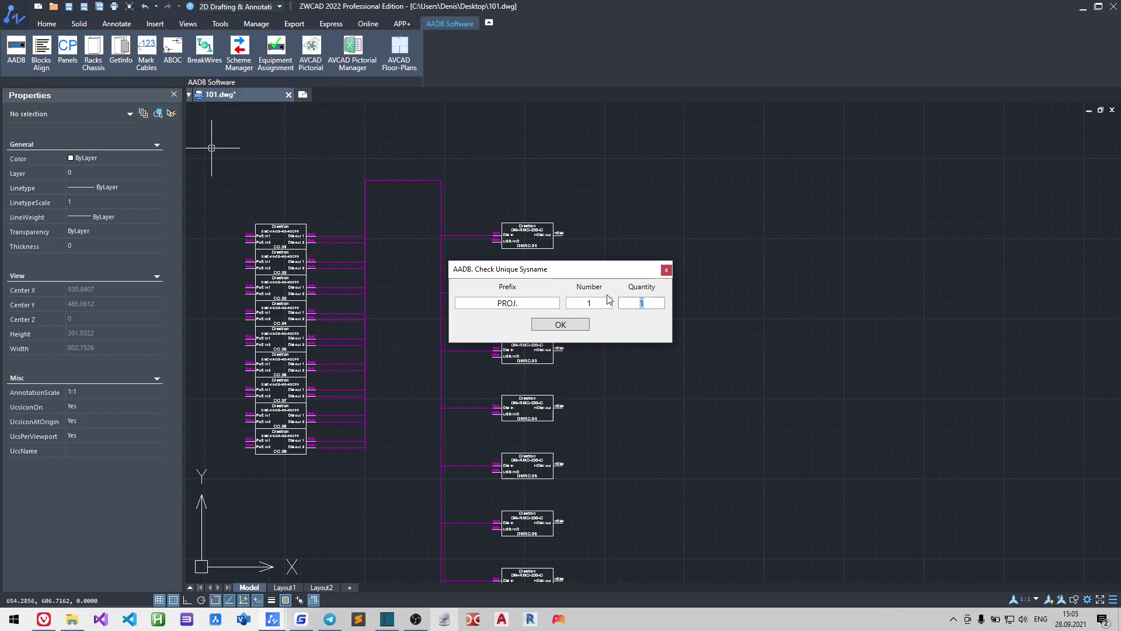
click(570, 330)
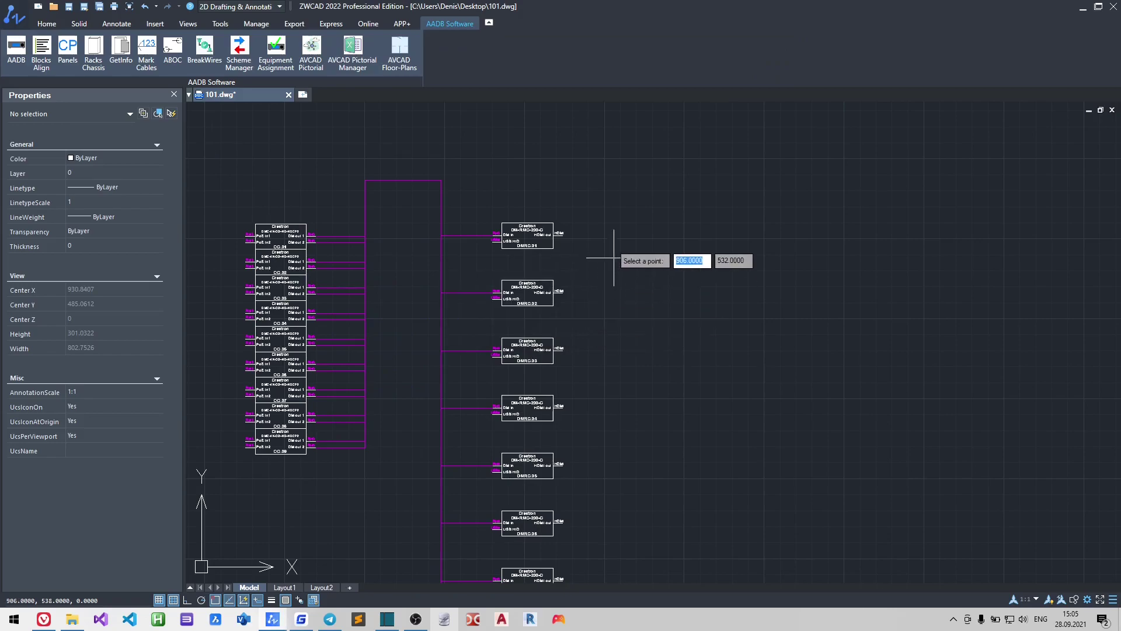
scroll(658, 226, up, 5)
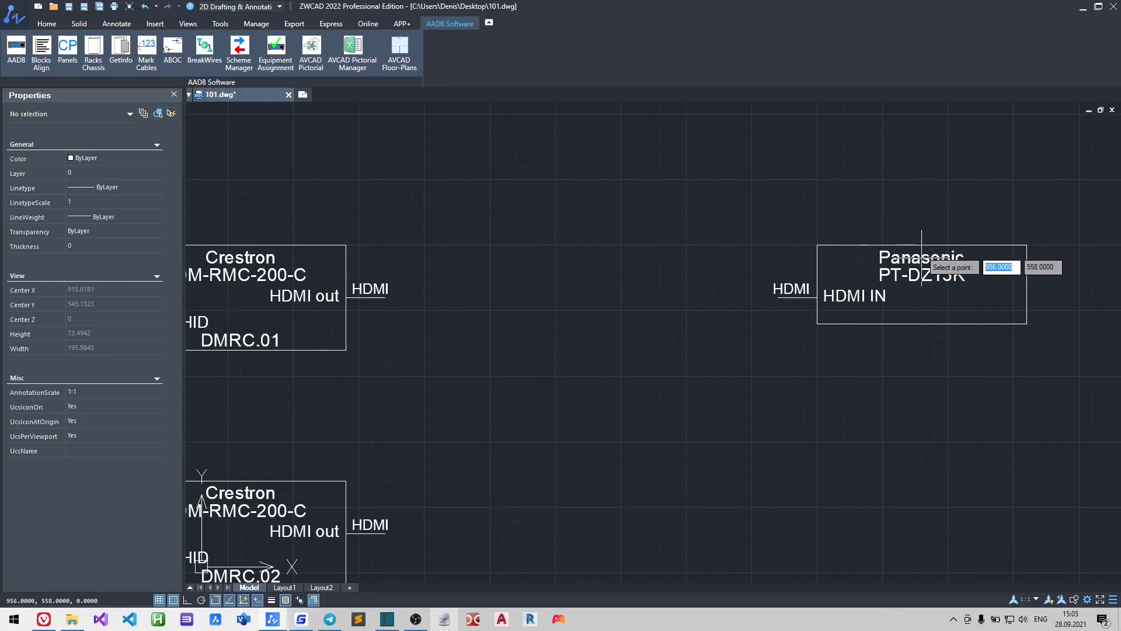
click(921, 267)
Place projectors PROJ.02 through PROJ.09 right of the receiver column
scroll(867, 243, down, 6)
click(720, 287)
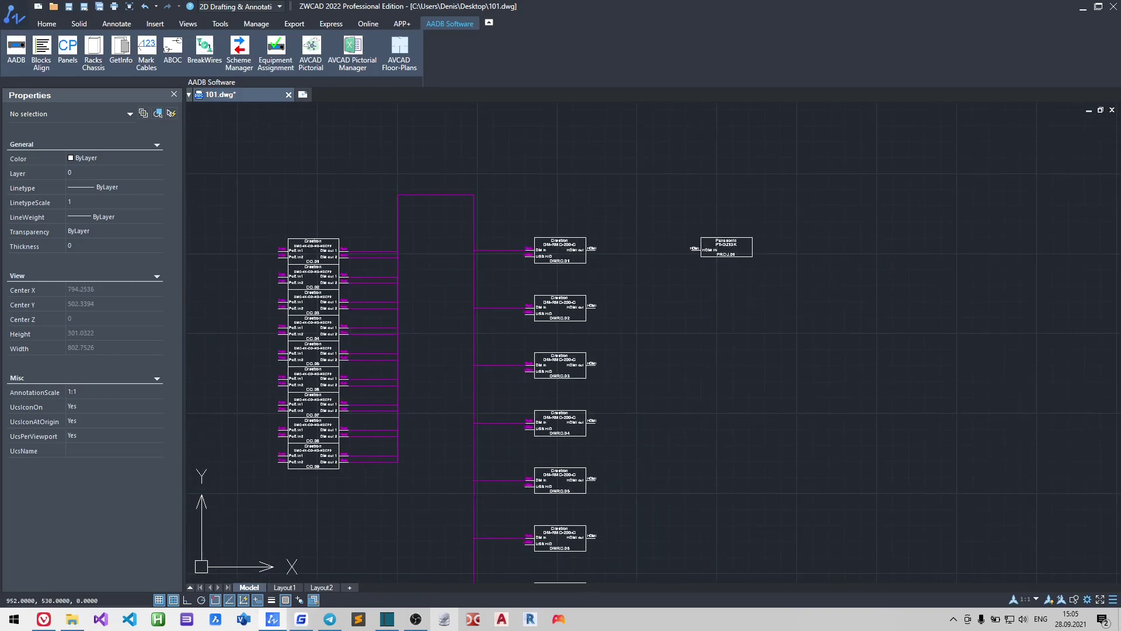
click(755, 335)
click(765, 381)
click(771, 416)
click(774, 471)
click(800, 487)
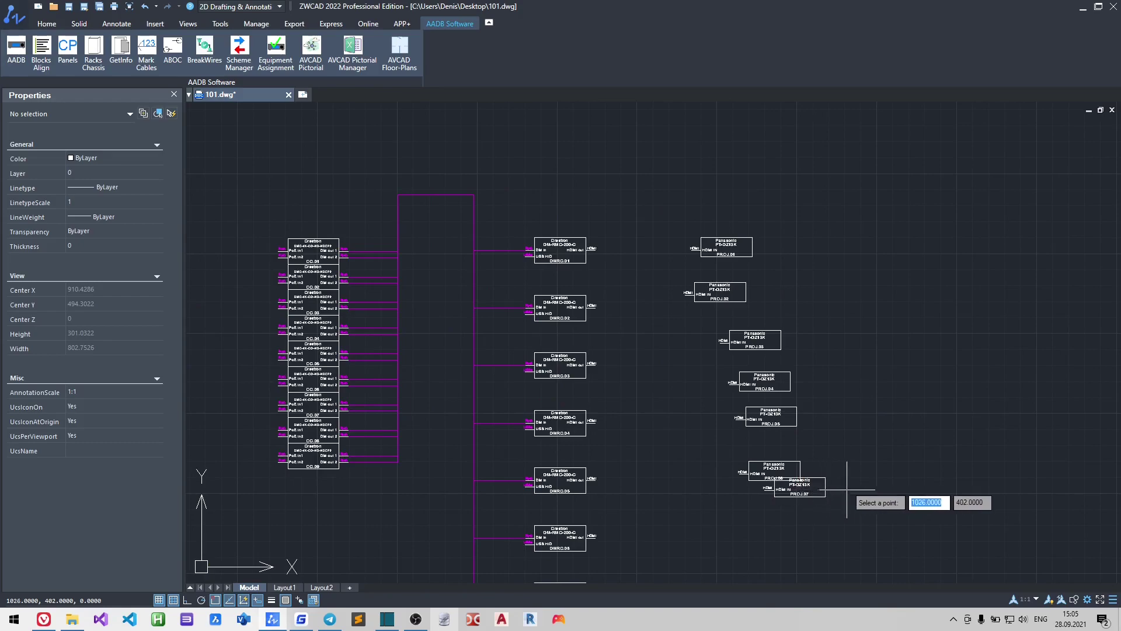
click(883, 494)
click(905, 391)
click(789, 43)
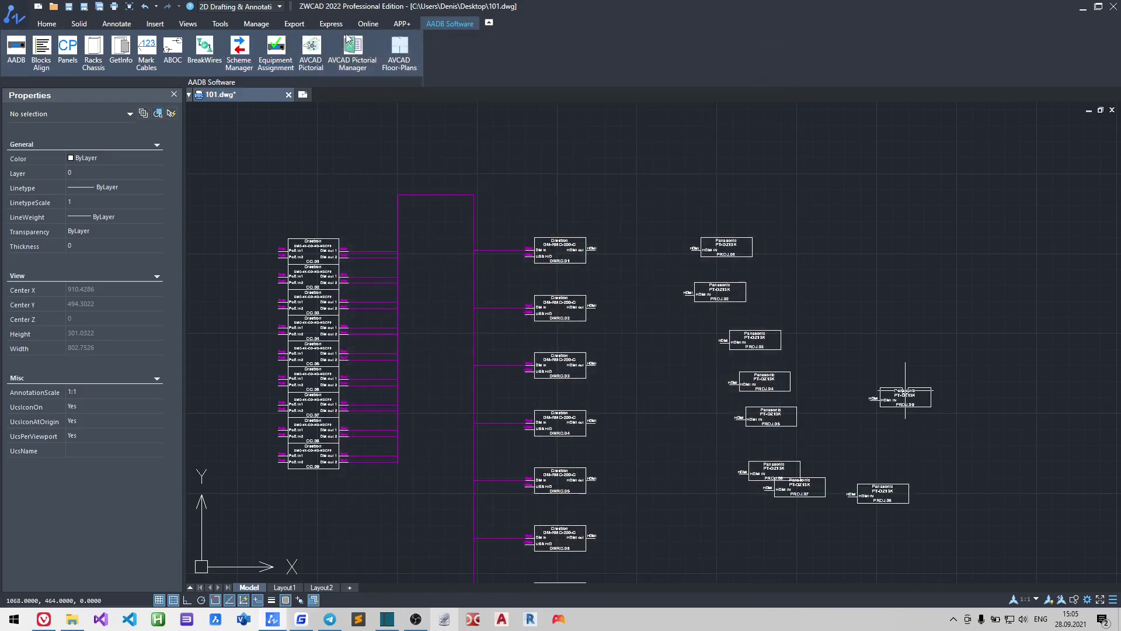
Align all projectors in a vertical column with spacing 20
click(41, 50)
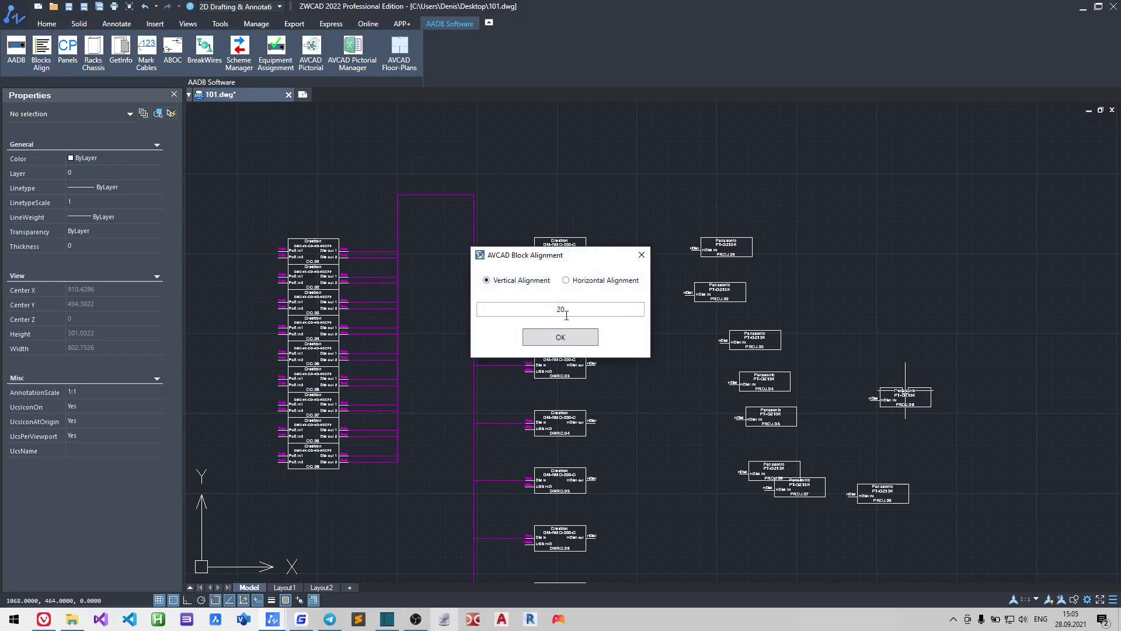
click(560, 343)
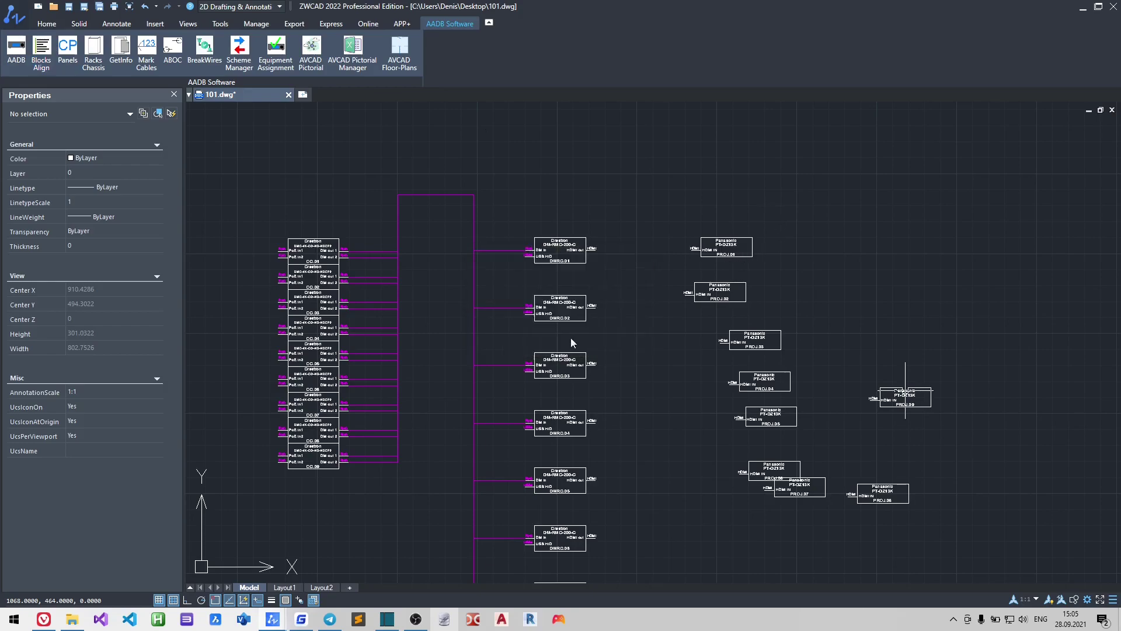
click(932, 535)
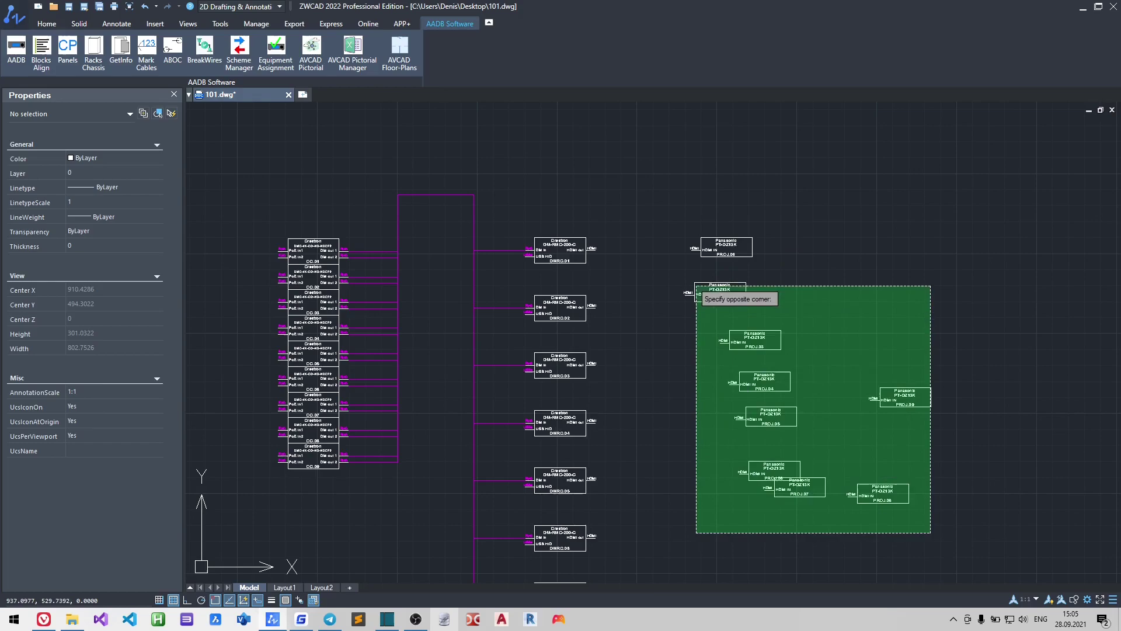
click(683, 282)
key(Return)
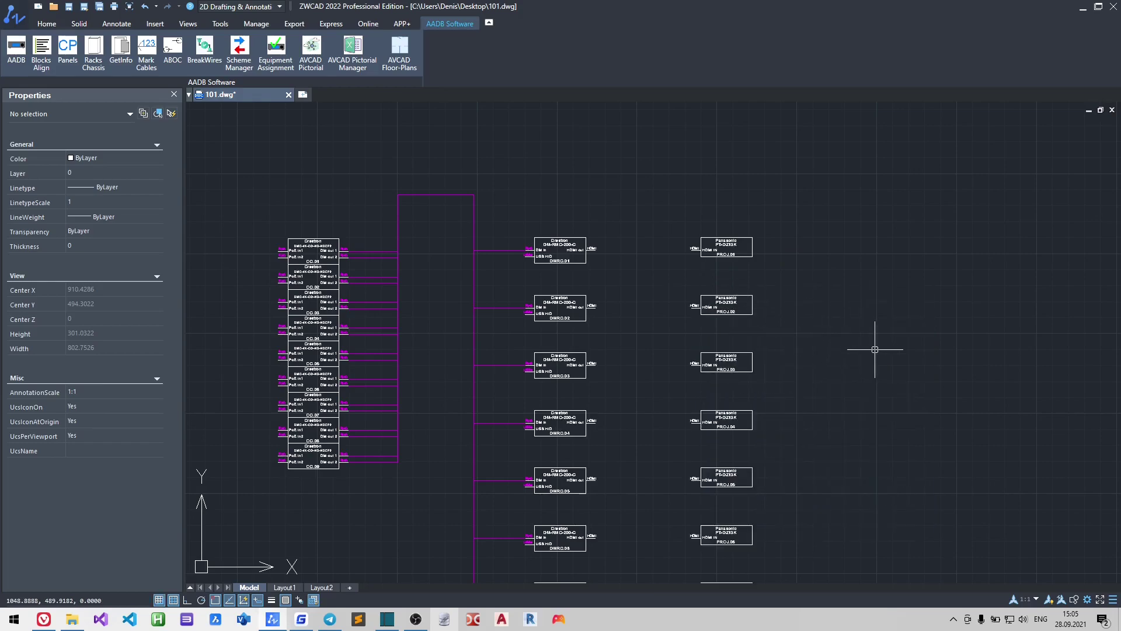
scroll(875, 349, down, 2)
middle_drag(855, 333, 708, 238)
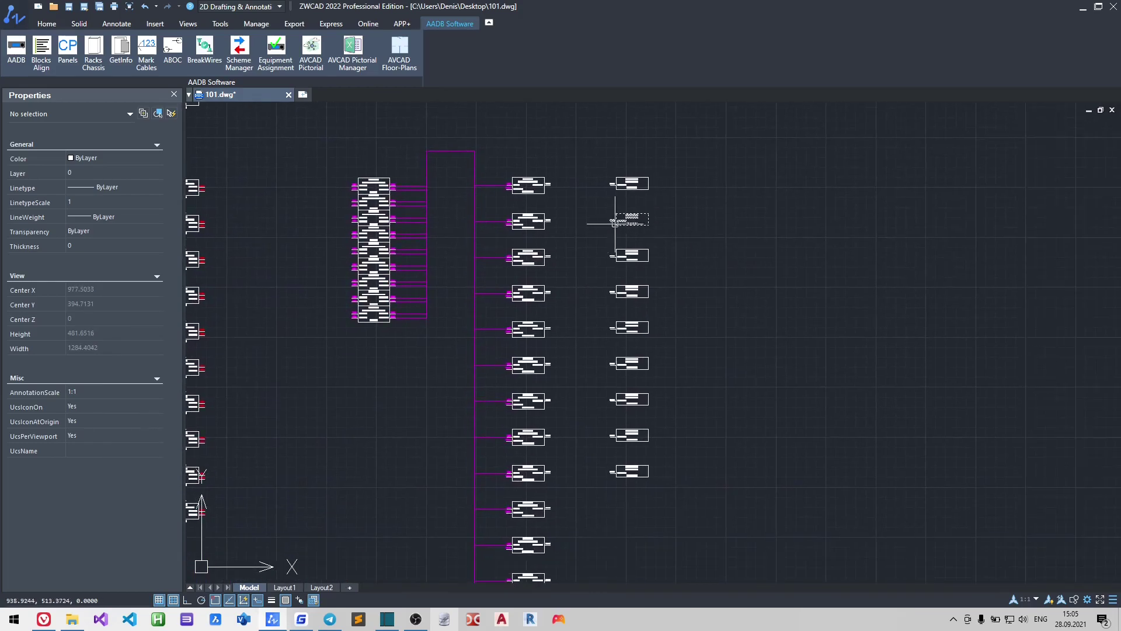
Draw a polyline cable from DMRC.01's HDMI output to PROJ.01's HDMI input
click(47, 24)
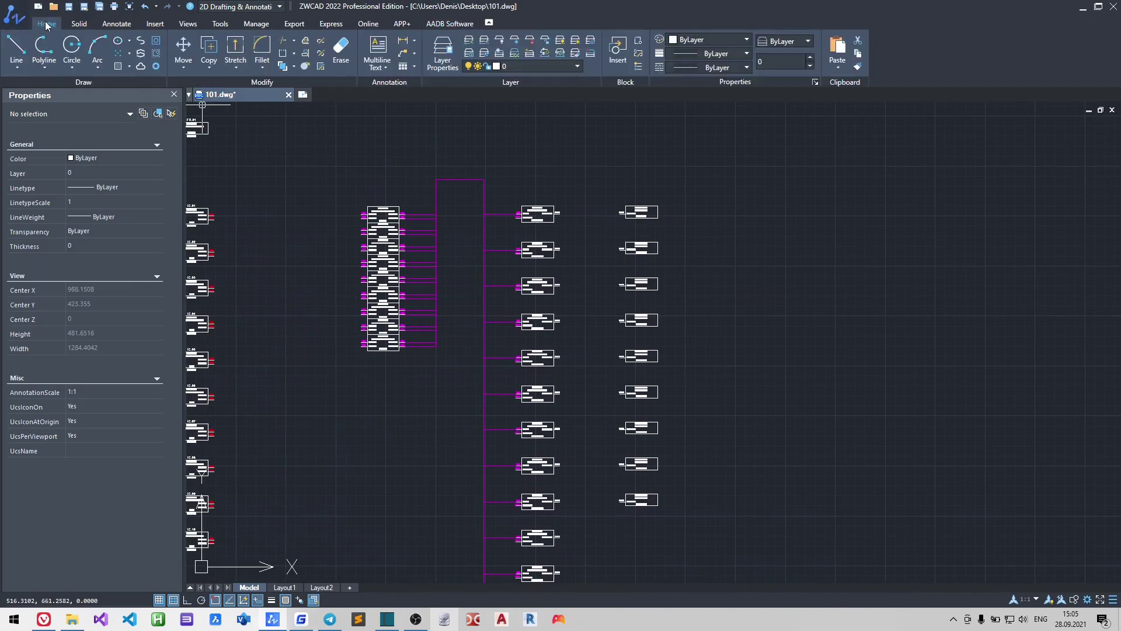
click(44, 47)
scroll(579, 198, up, 6)
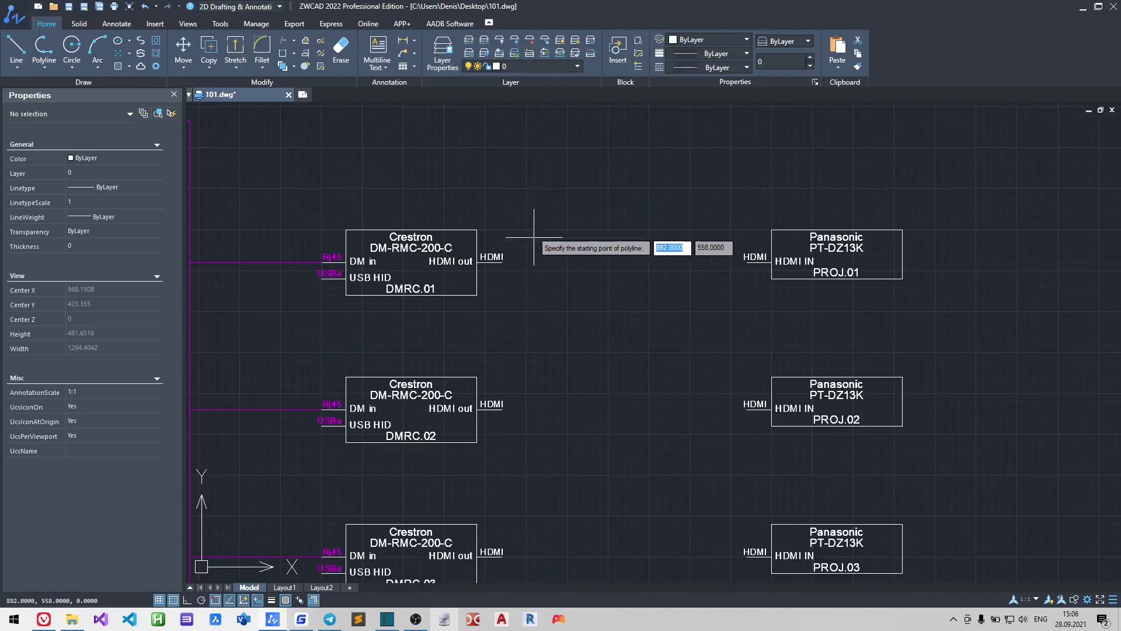
click(502, 262)
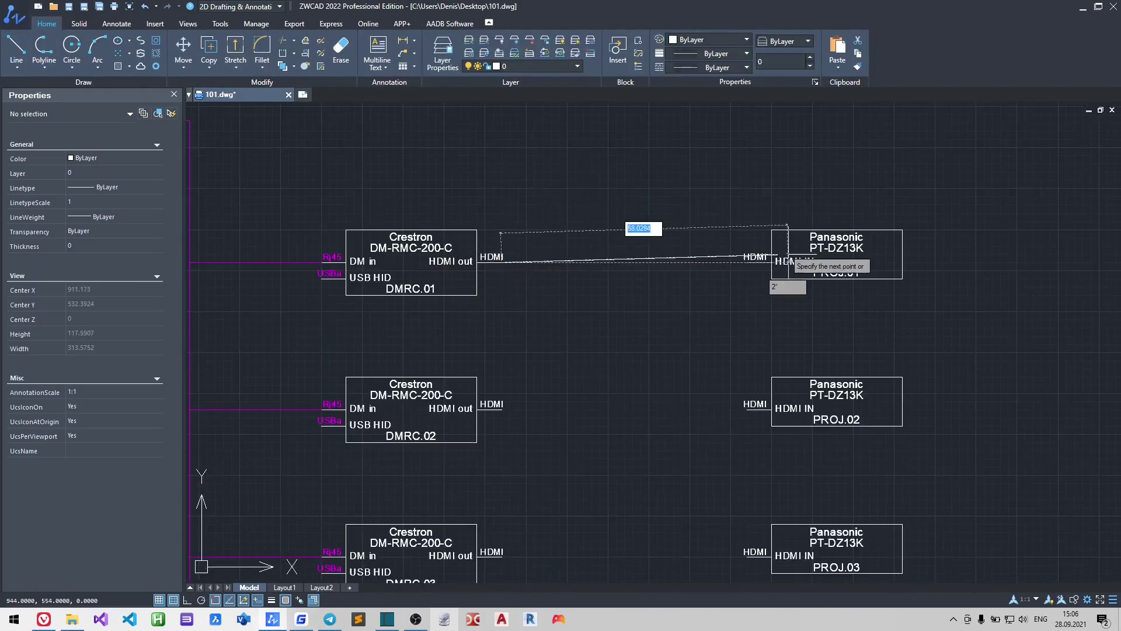
click(737, 246)
key(Return)
scroll(726, 220, down, 6)
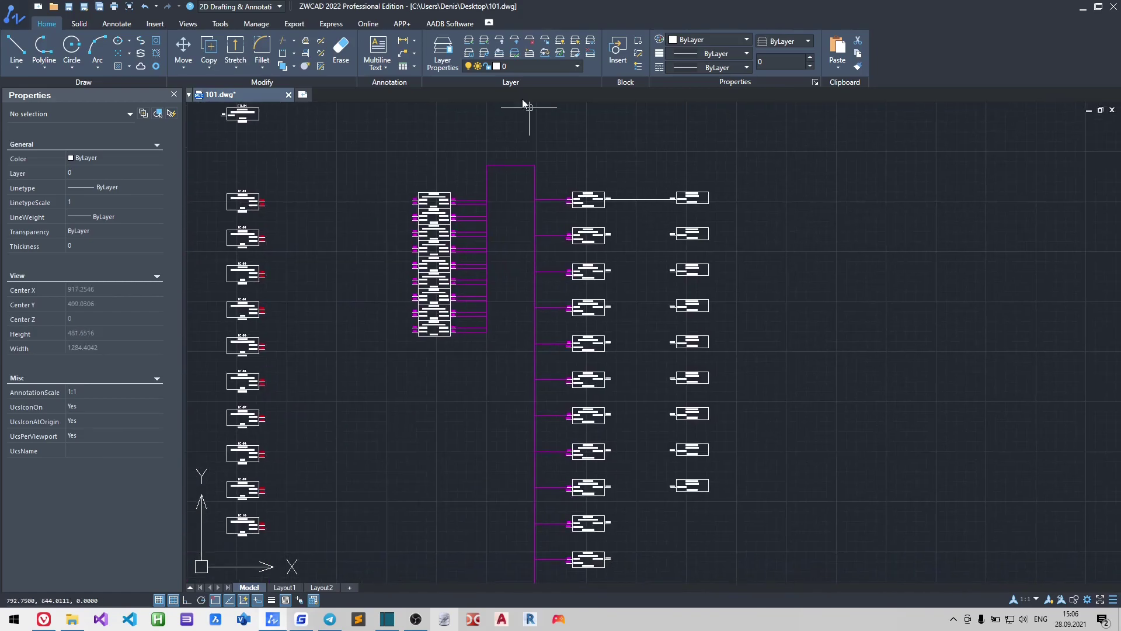
Cable DMRC.02–09 HDMI outputs to PROJ.02–09 HDMI inputs along the first cable's route
click(450, 23)
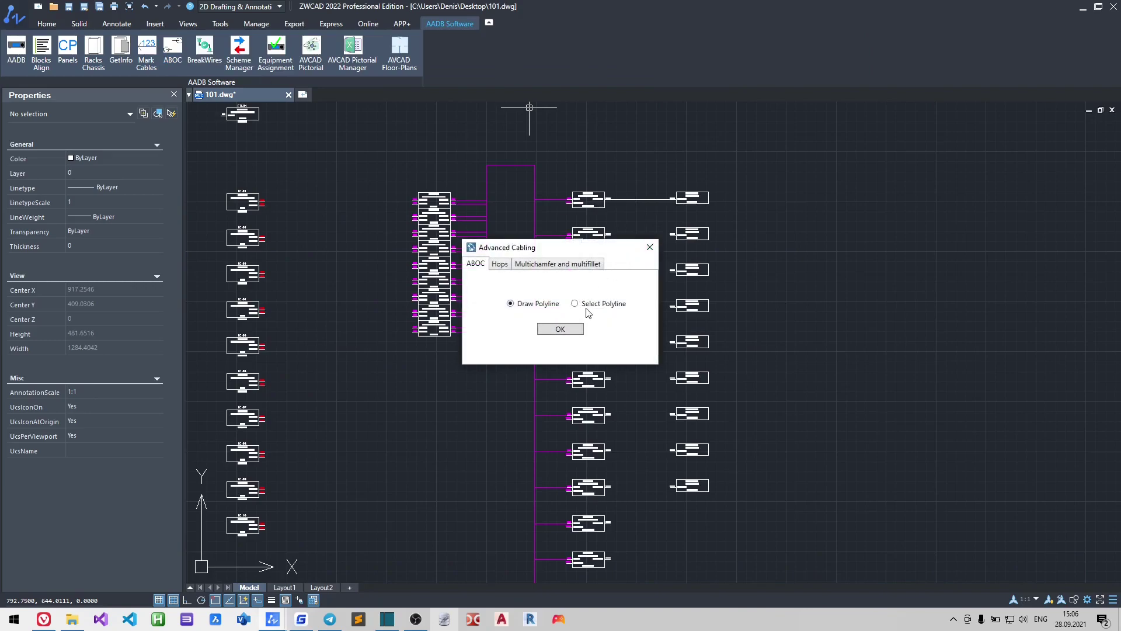
click(576, 329)
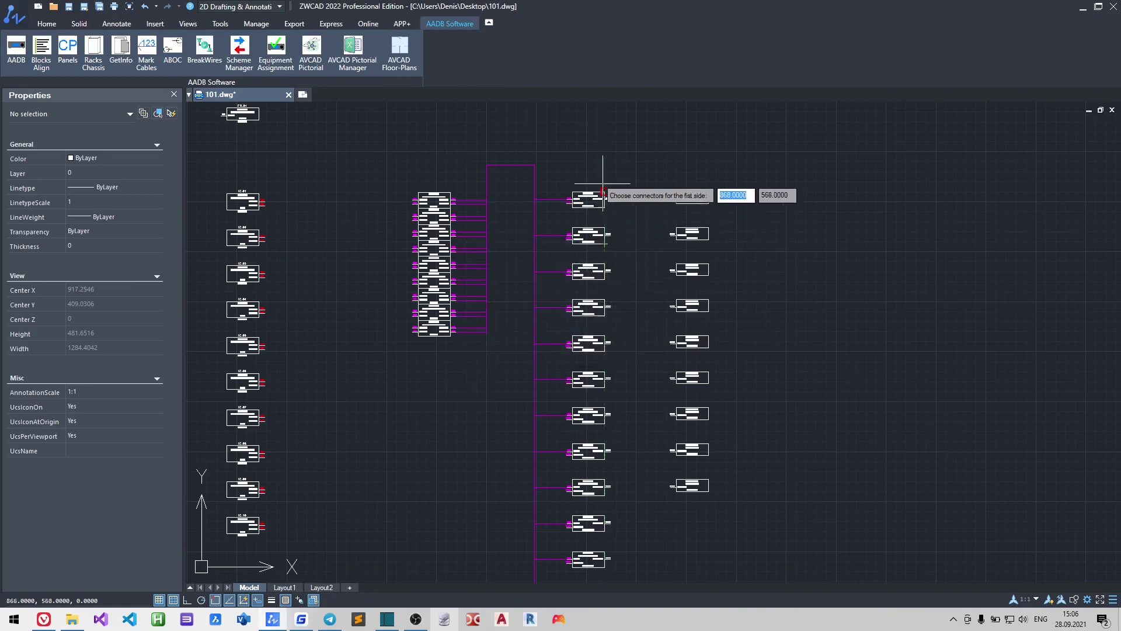
click(592, 150)
click(649, 484)
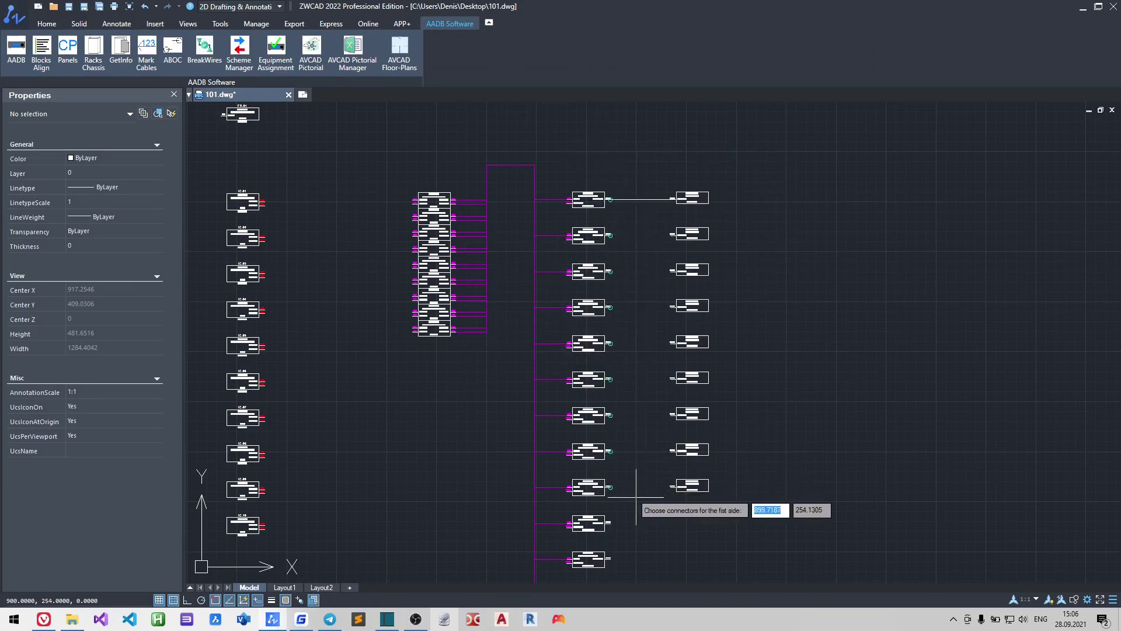
click(654, 173)
click(681, 518)
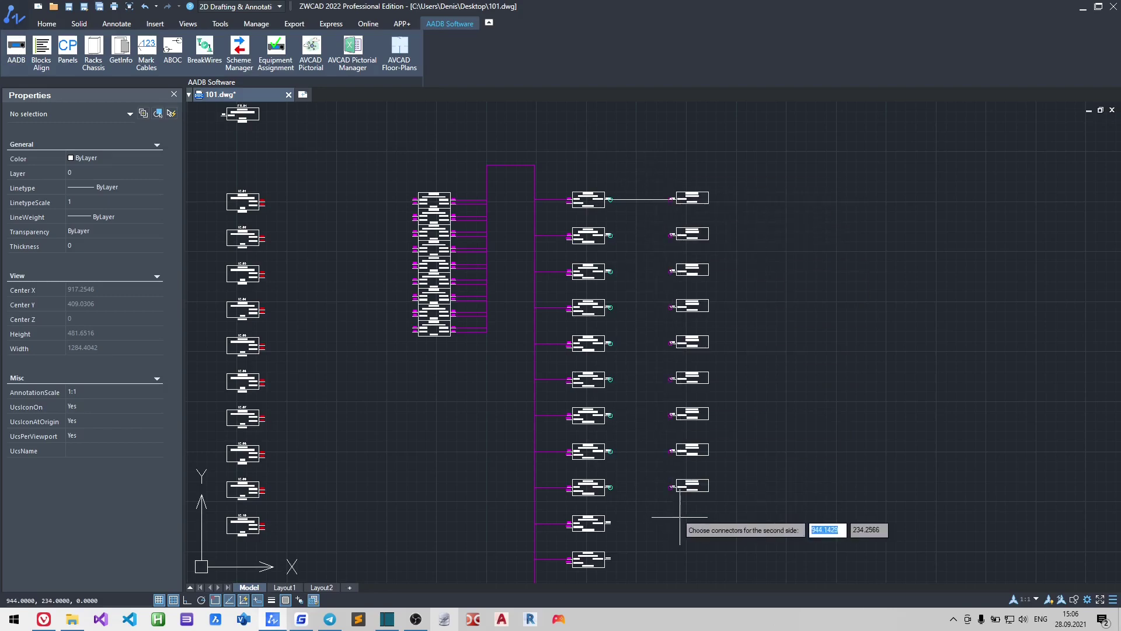
key(Return)
click(645, 201)
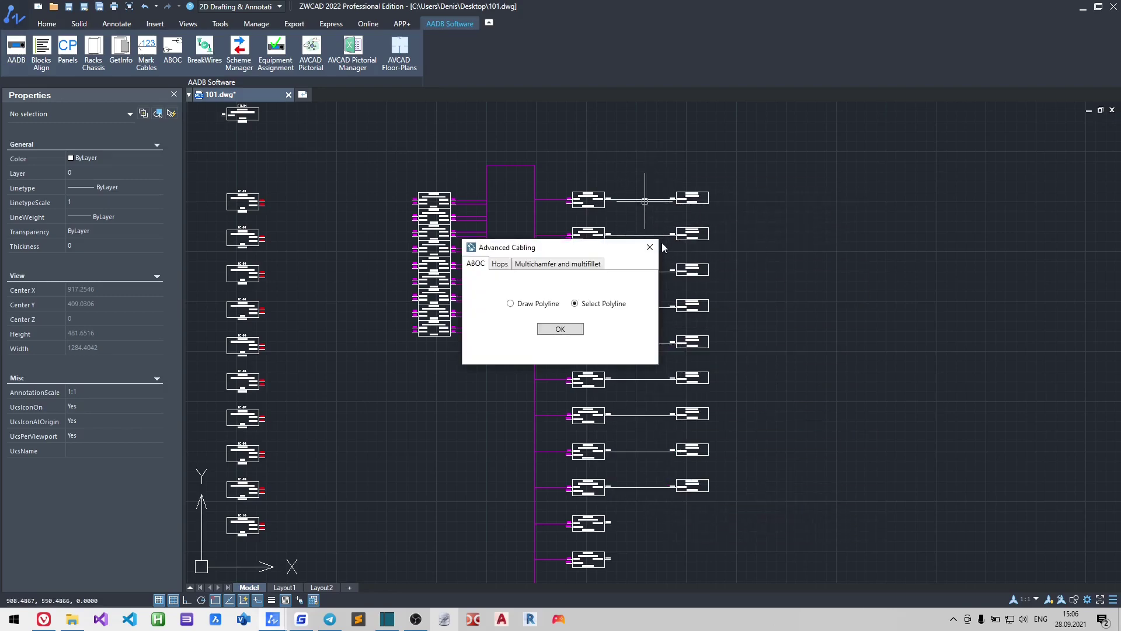
click(649, 247)
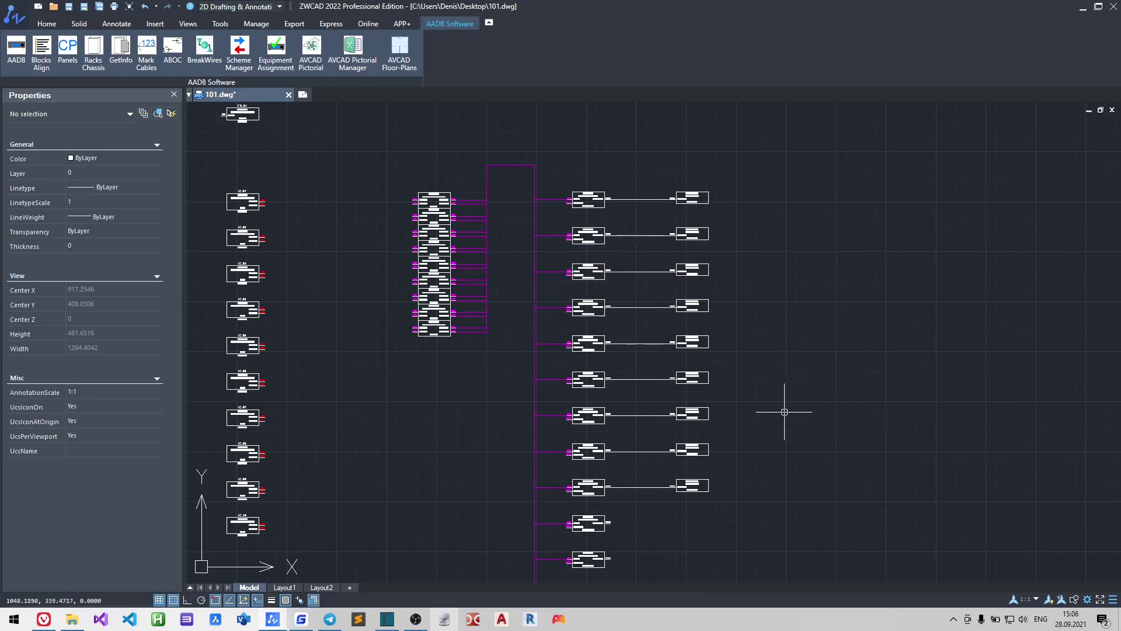
mouse_move(788, 405)
middle_down()
mouse_move(689, 313)
mouse_move(725, 201)
middle_up()
scroll(649, 387, up, 6)
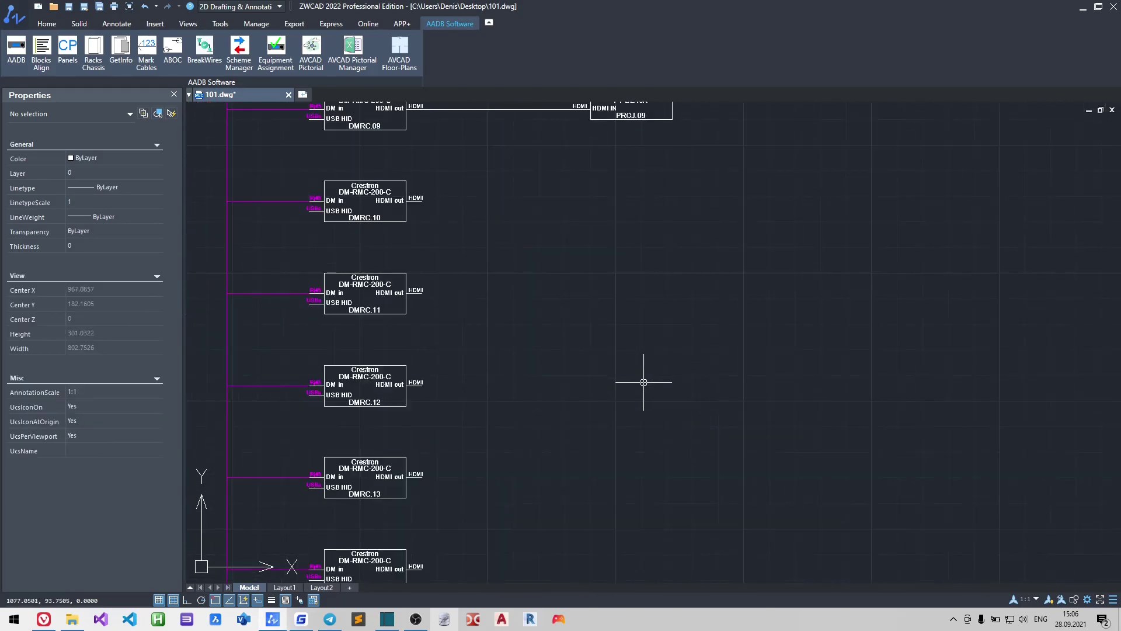
scroll(623, 375, down, 2)
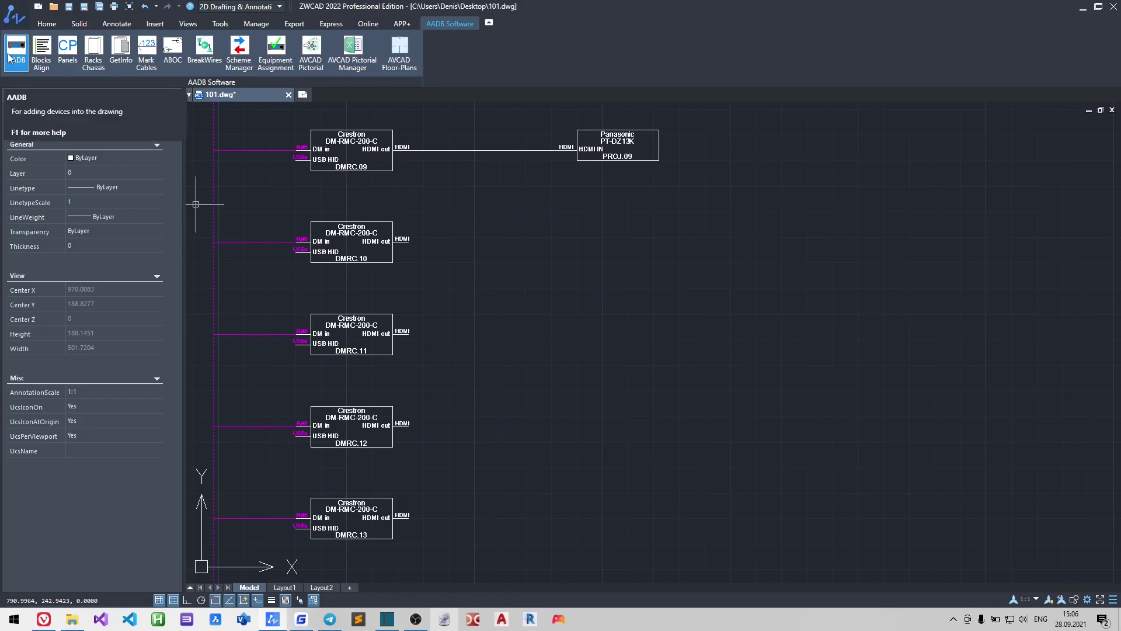
Create patch panel PP.01 with 9 HDMI ports
click(68, 52)
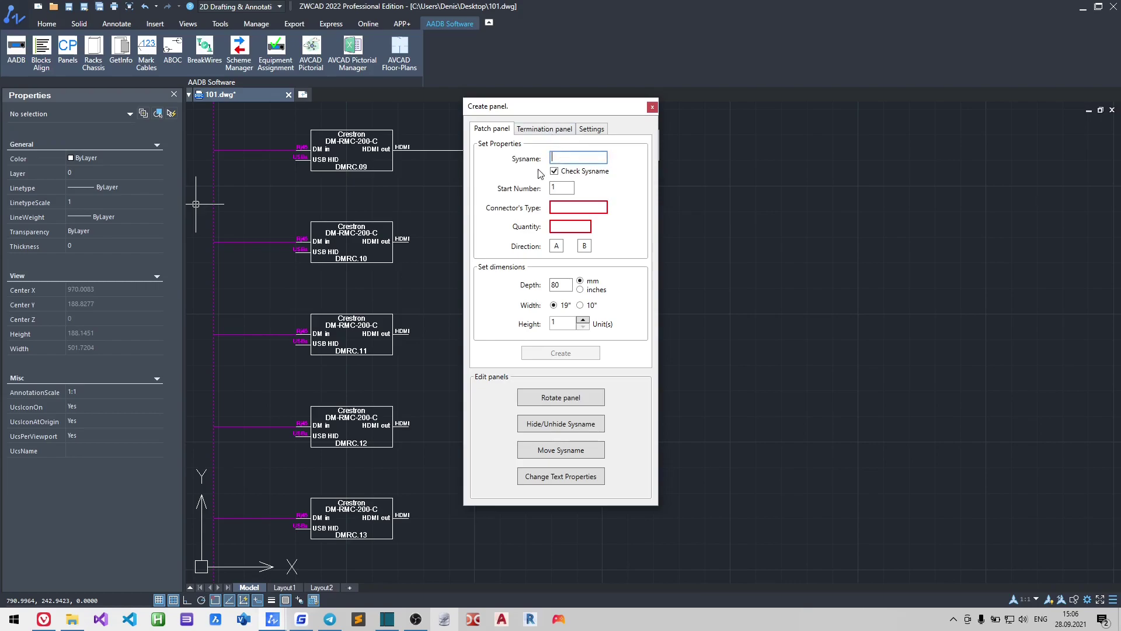
text(PP.01)
click(580, 208)
text(HDMI)
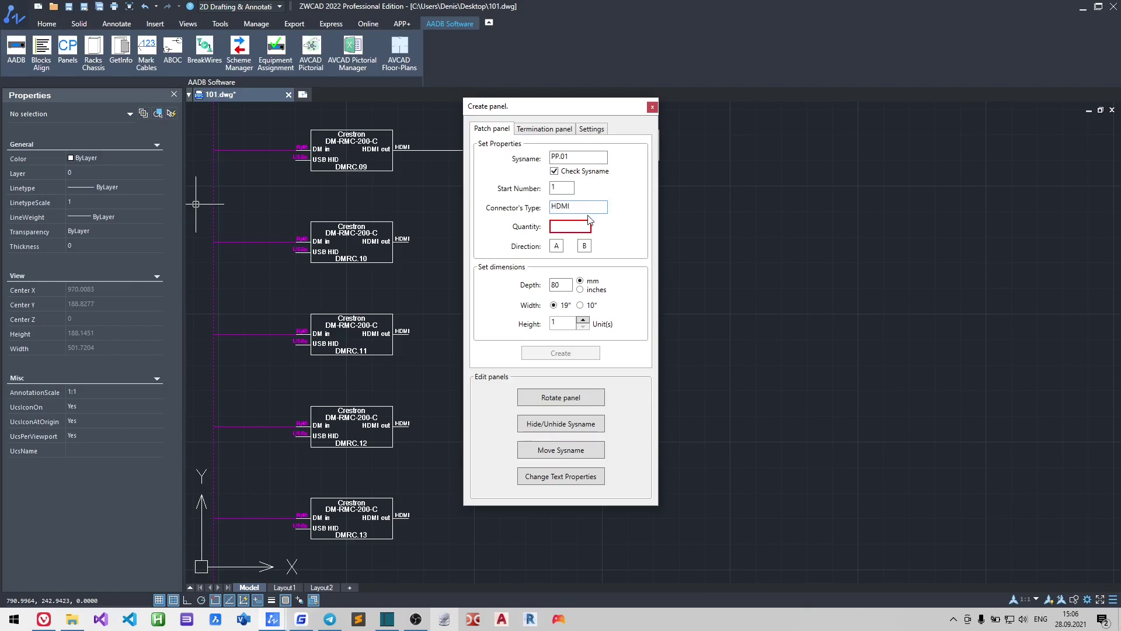
click(586, 227)
text(9)
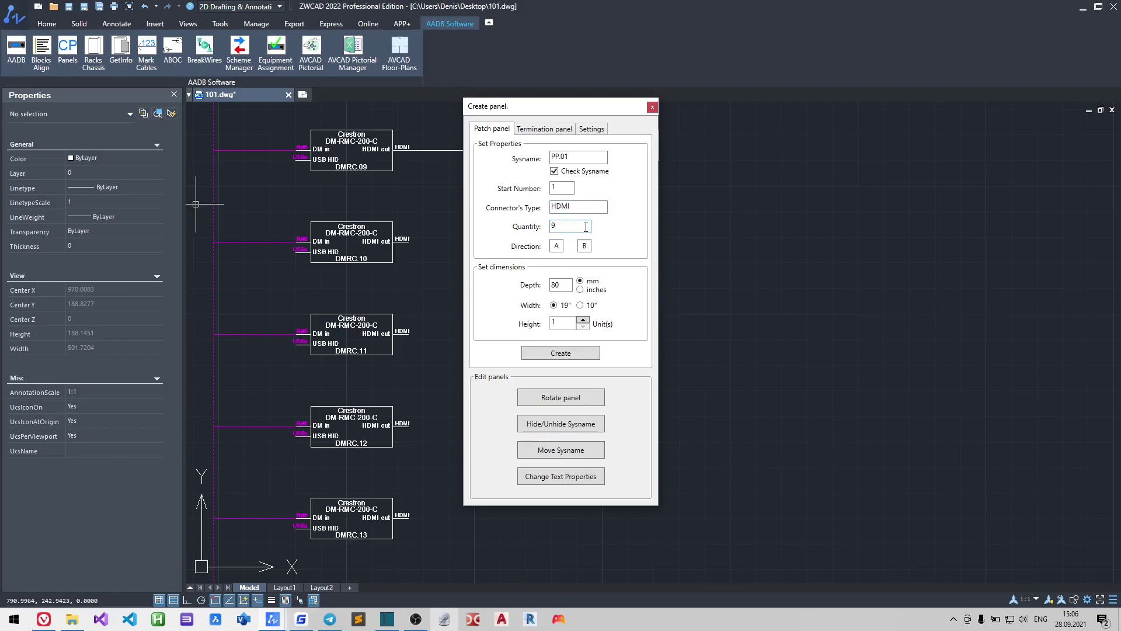
click(547, 357)
Place the PP.01 patch panel beside the receivers and close the Create panel window
scroll(590, 234, up, 2)
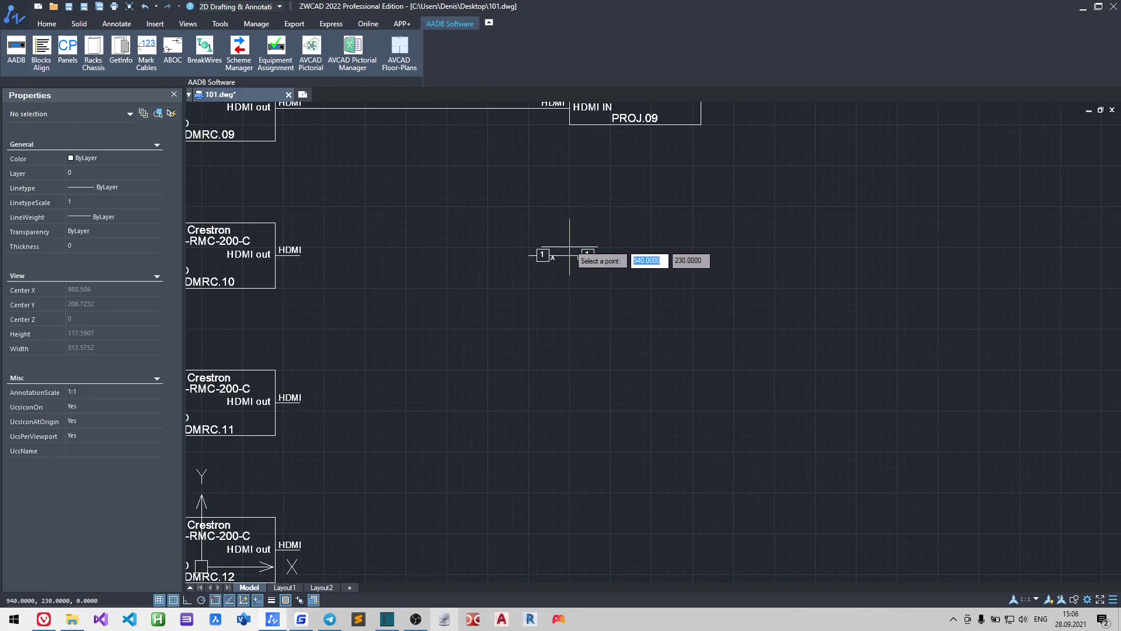
click(569, 254)
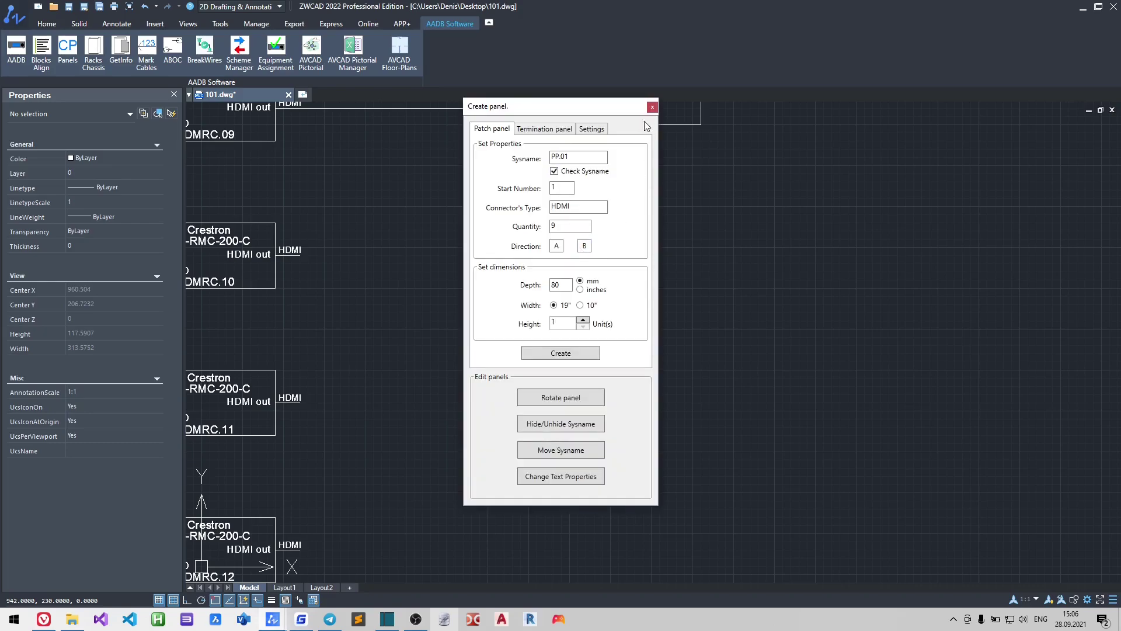
click(650, 107)
scroll(565, 193, down, 1)
scroll(666, 195, down, 1)
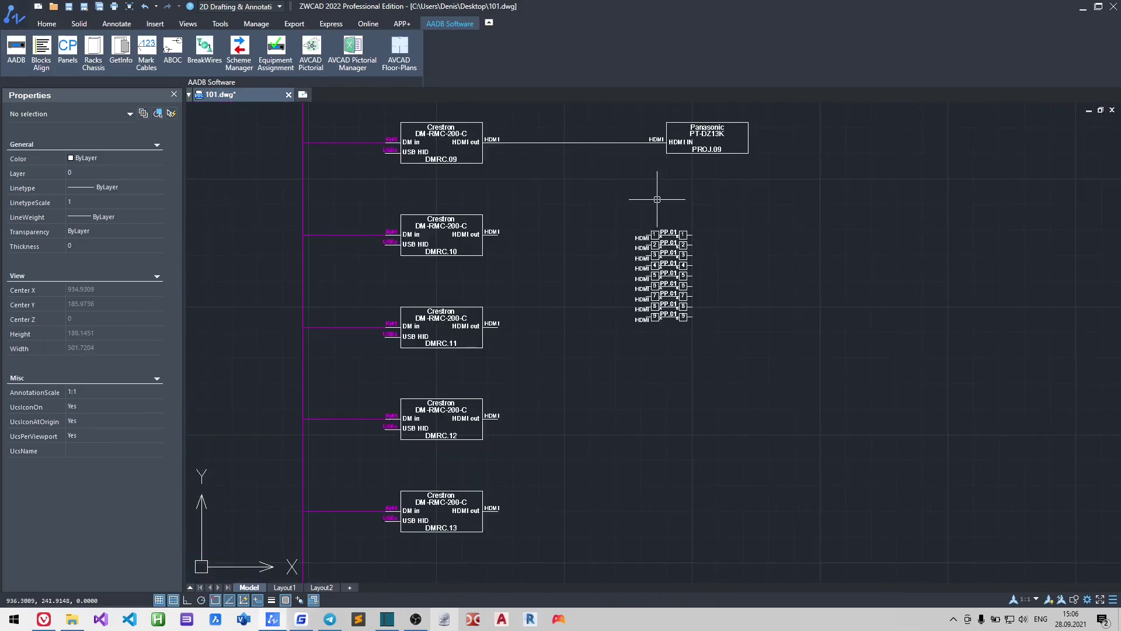
scroll(583, 202, down, 1)
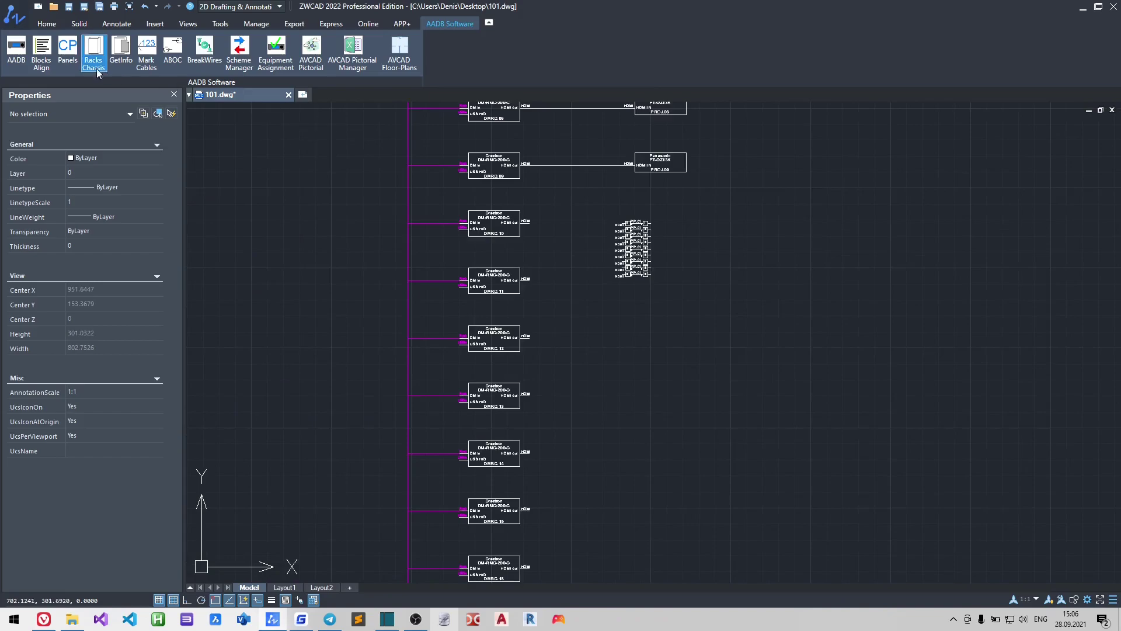
Start a polyline cable route at DMRC.10's HDMI output
click(47, 23)
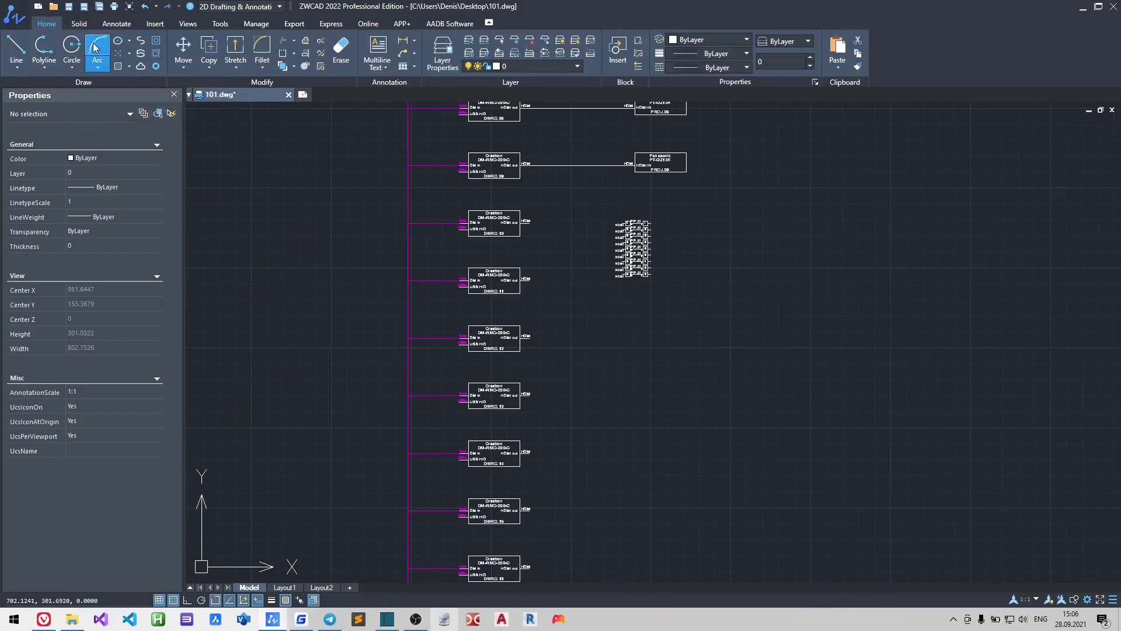
click(44, 49)
scroll(579, 215, up, 2)
click(452, 236)
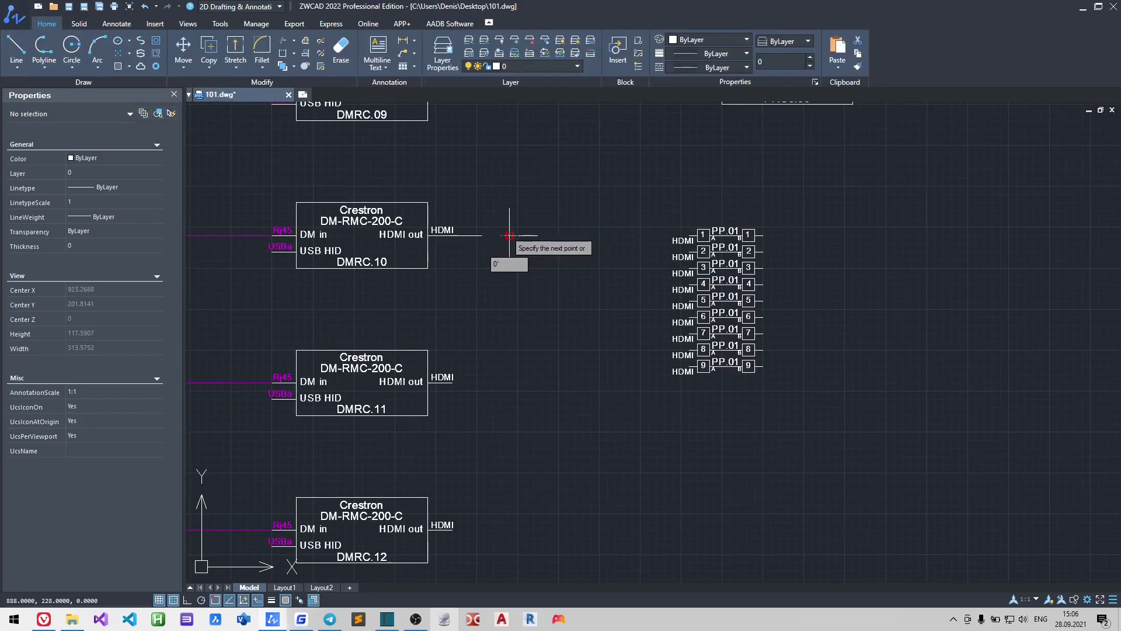
scroll(509, 263, down, 3)
scroll(511, 362, down, 3)
scroll(508, 362, down, 3)
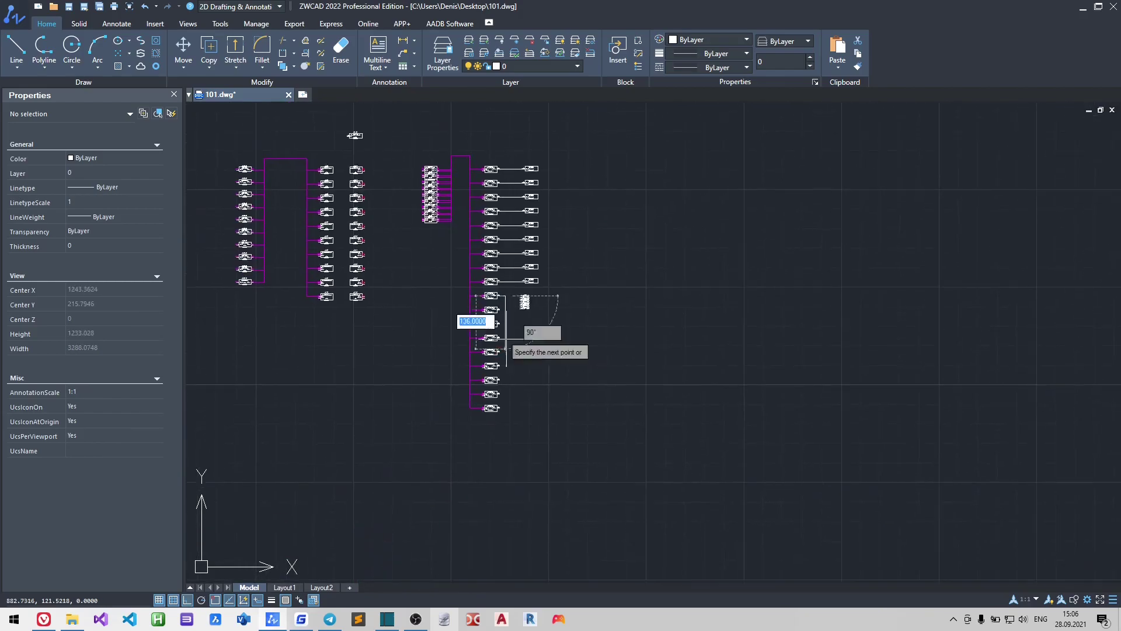
scroll(506, 350, up, 6)
Run the polyline down below the receivers, right, then up to PP.01 HDMI port 1
click(503, 501)
scroll(535, 501, down, 2)
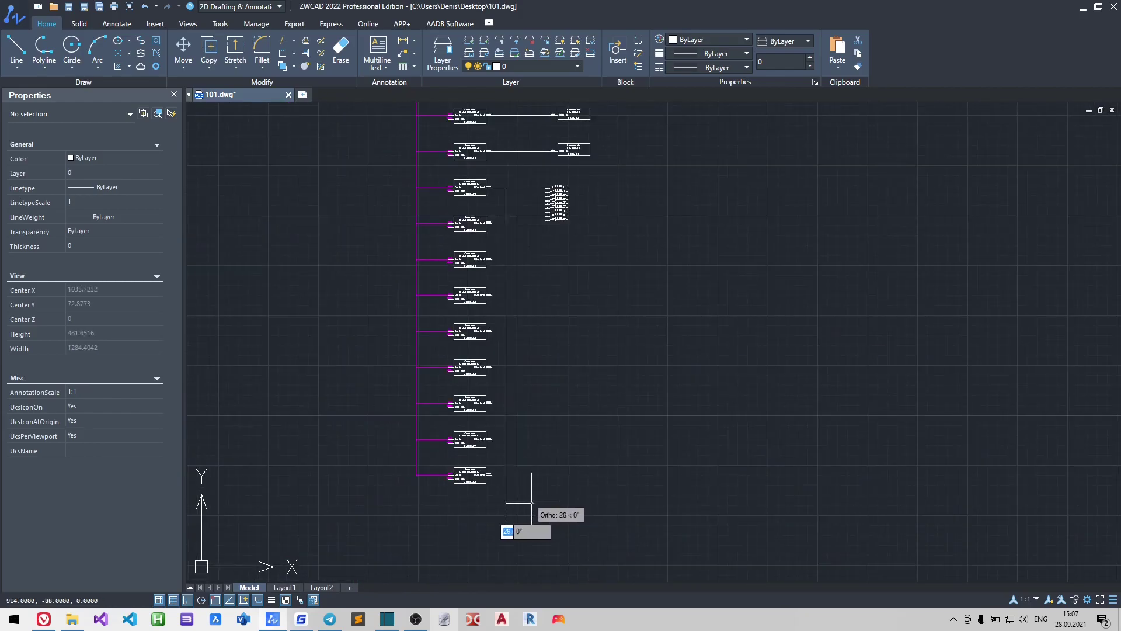
click(531, 501)
scroll(578, 338, up, 4)
scroll(520, 328, up, 4)
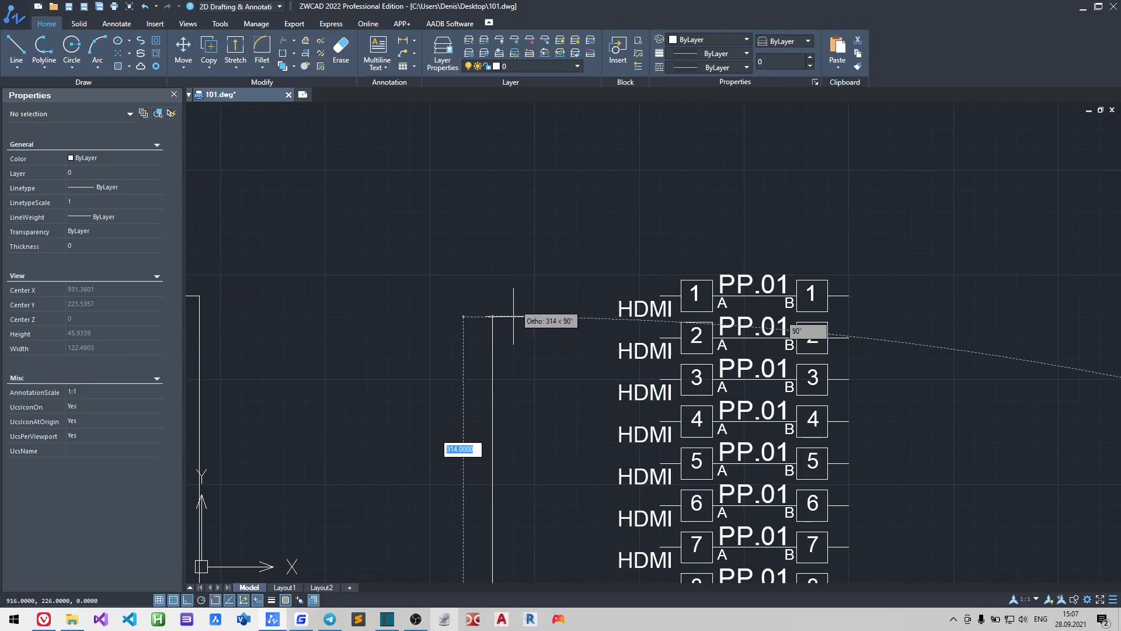
scroll(502, 303, up, 1)
click(493, 294)
click(659, 295)
key(Return)
scroll(657, 287, down, 3)
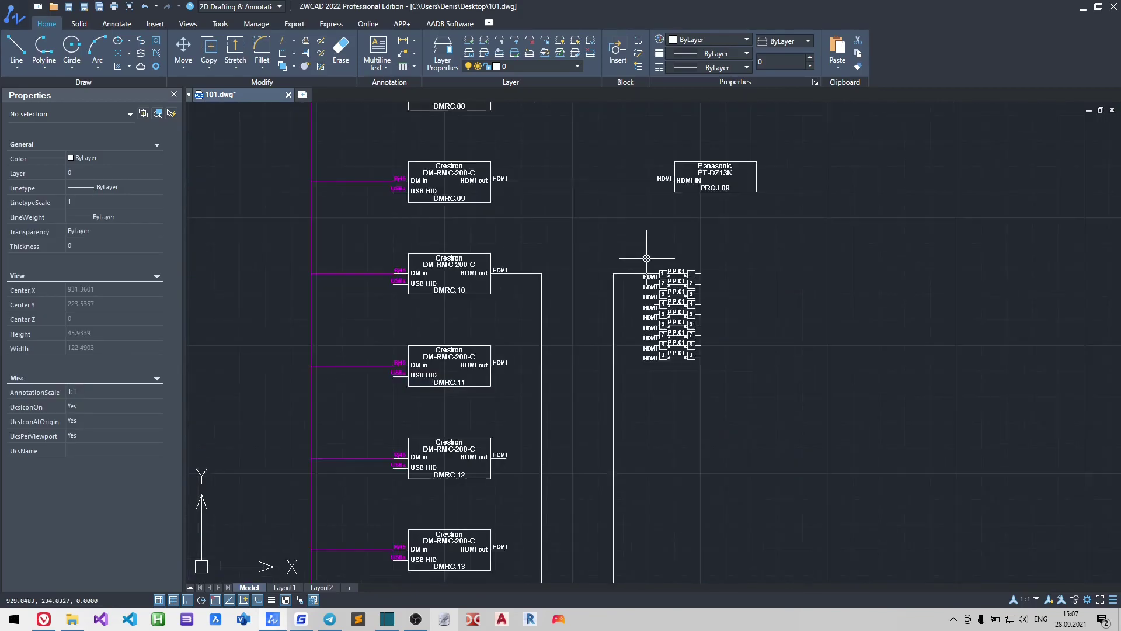
Start AVCAD advanced cabling (ABOC) in Select Polyline mode
click(449, 24)
click(173, 48)
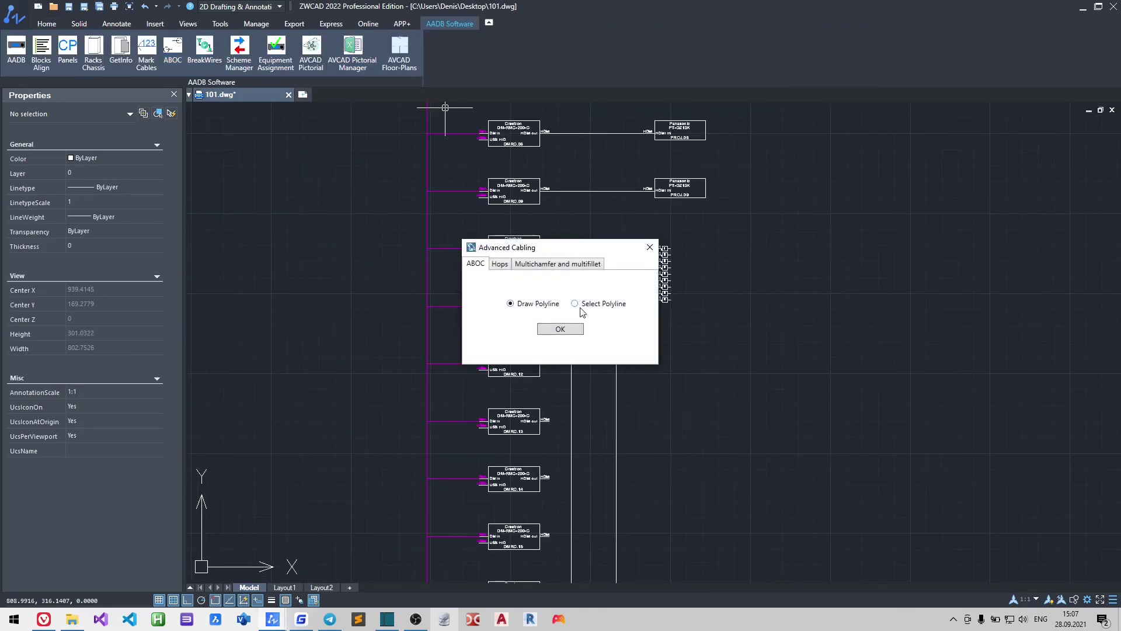
click(577, 330)
scroll(526, 266, down, 3)
scroll(526, 262, up, 1)
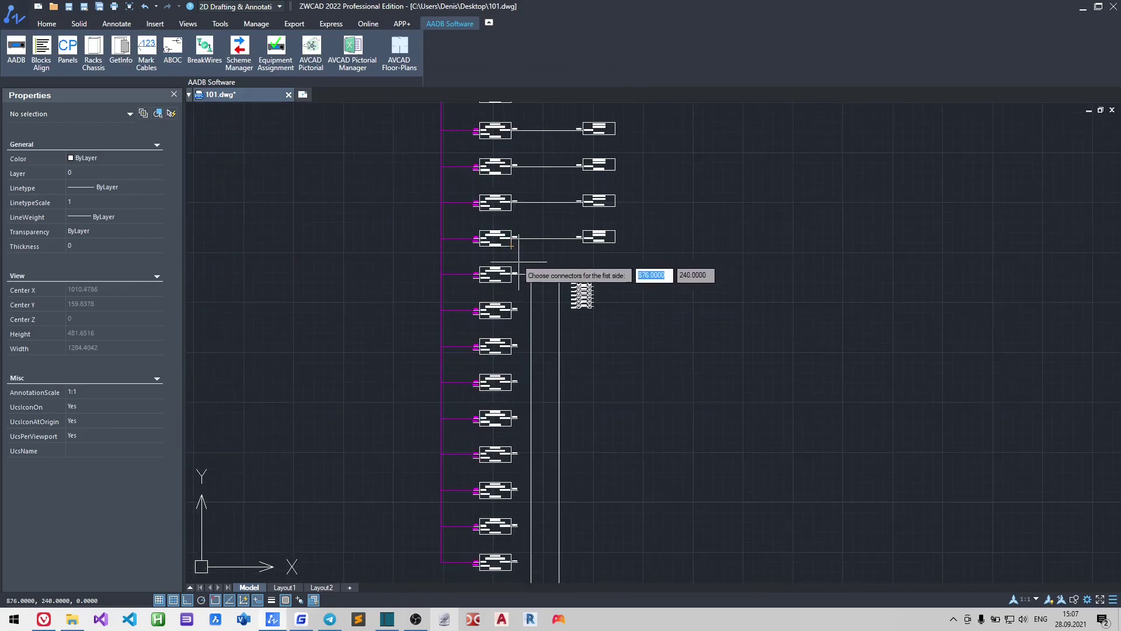
Cable the lower receivers' HDMI outputs to the PP.01 ports along the stepped polyline
middle_drag(541, 514, 517, 435)
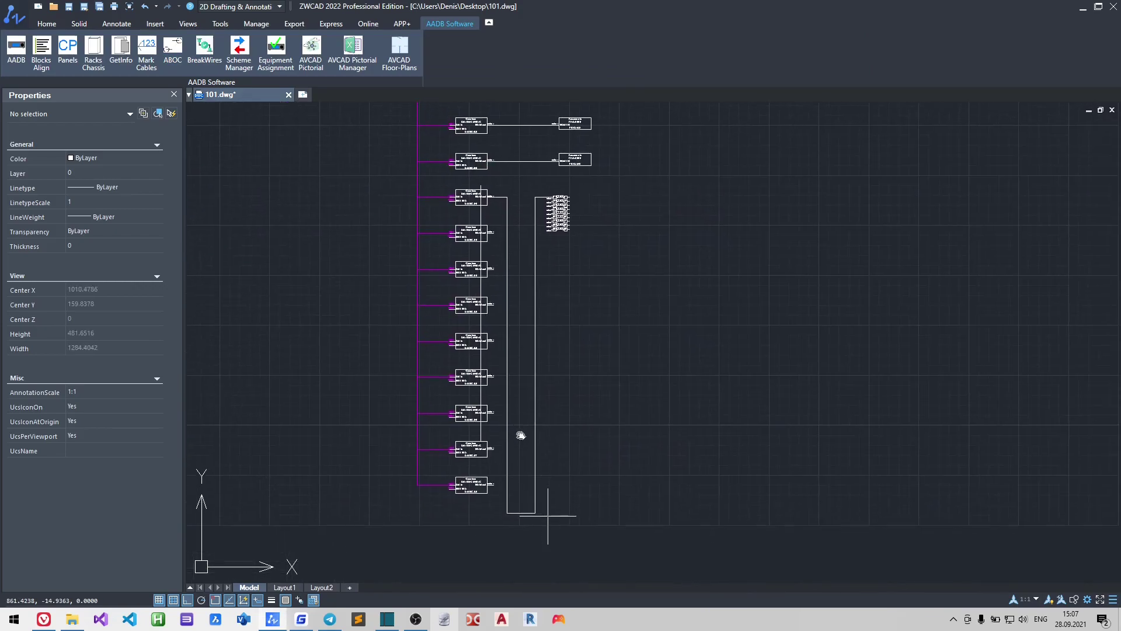
click(509, 495)
scroll(536, 199, up, 3)
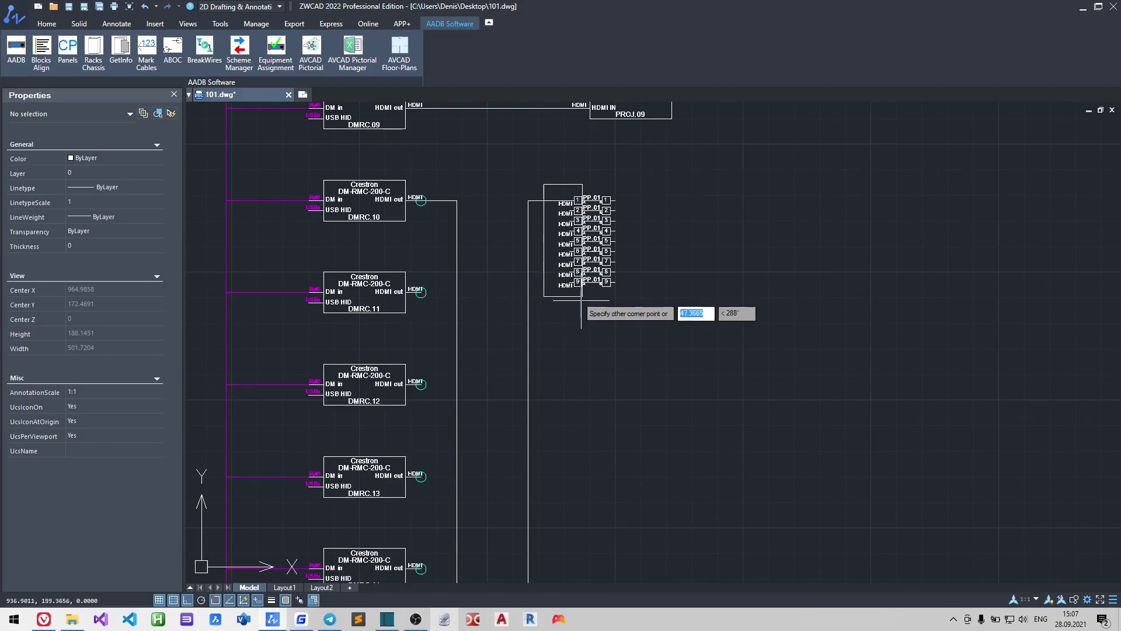
click(544, 327)
key(Return)
click(543, 330)
scroll(651, 243, down, 5)
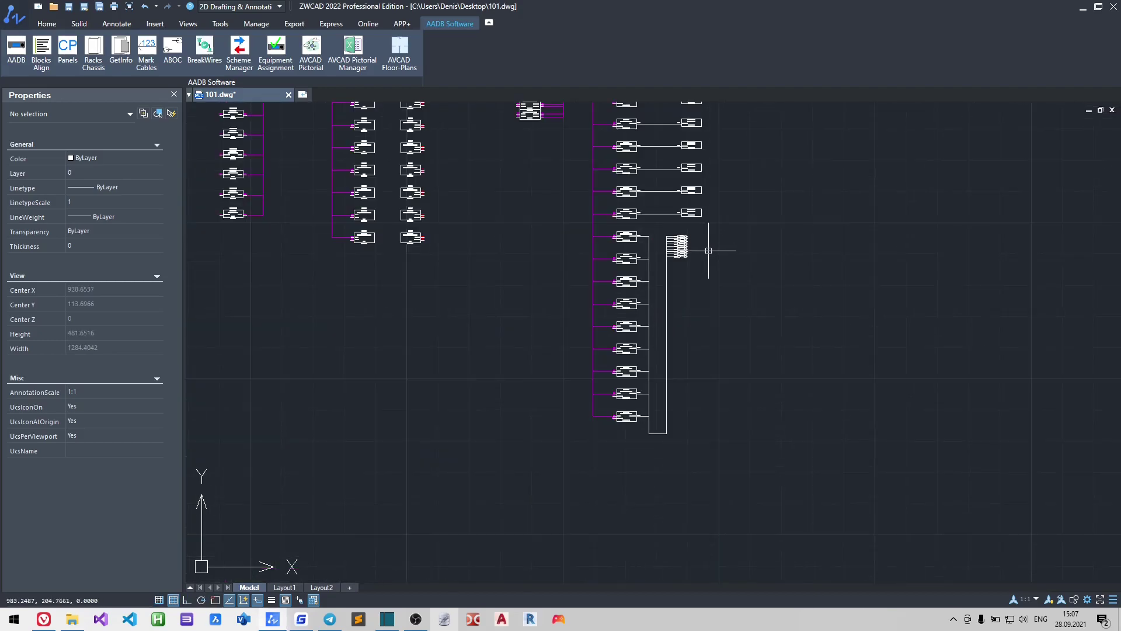
mouse_move(713, 243)
middle_down()
mouse_move(757, 435)
mouse_move(800, 421)
middle_up()
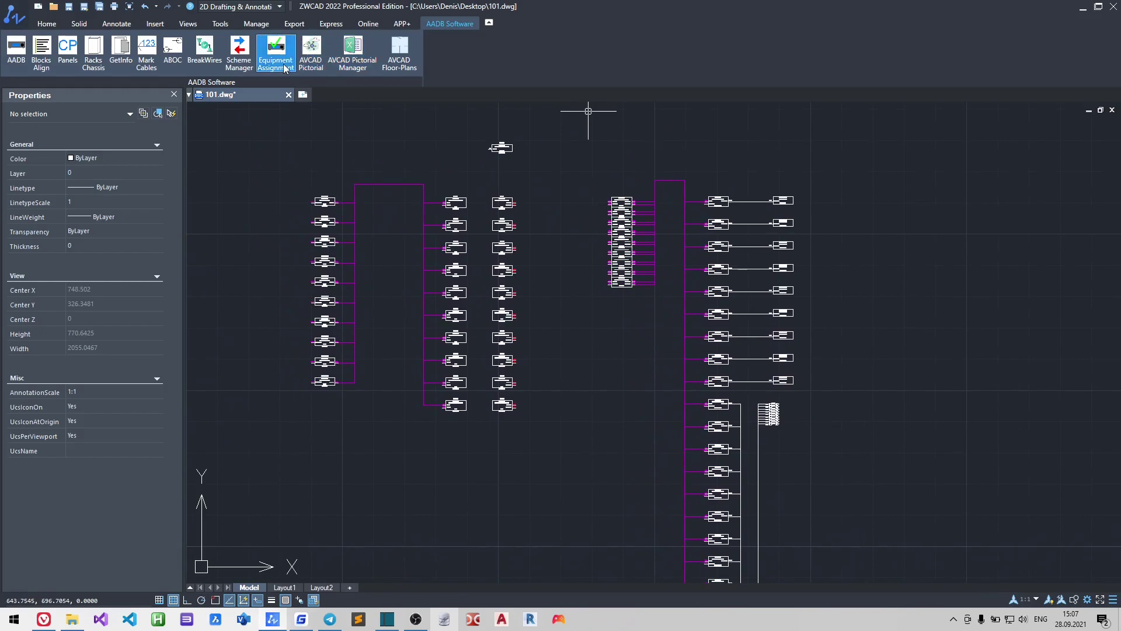
Choose the HDMI, 2m cable item in Equipment Assignment for assigning
click(284, 68)
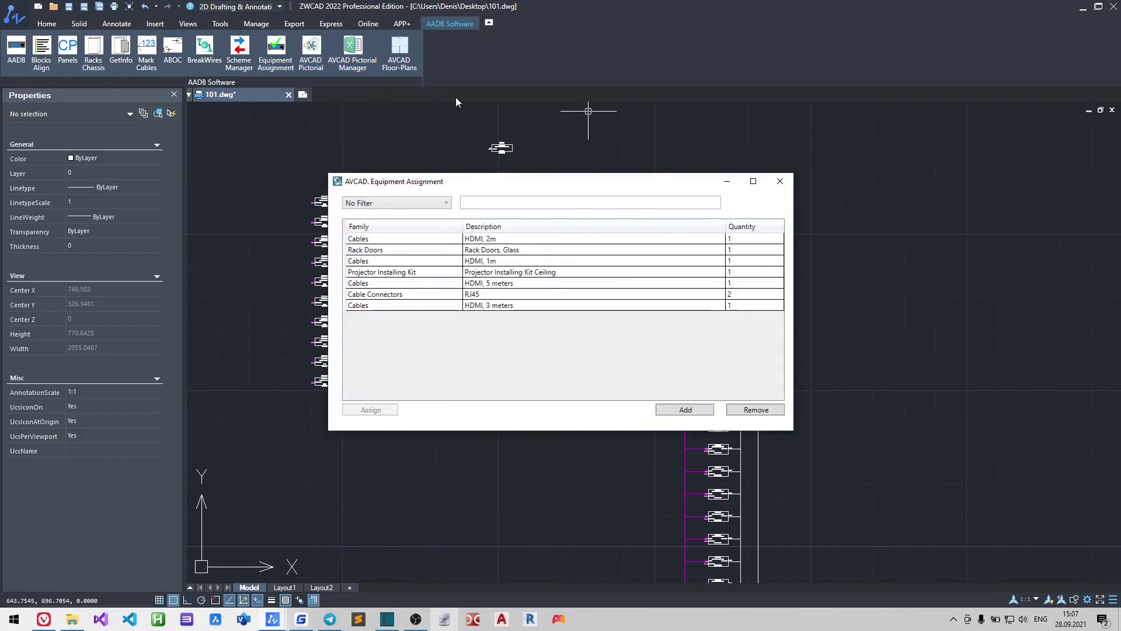
click(529, 240)
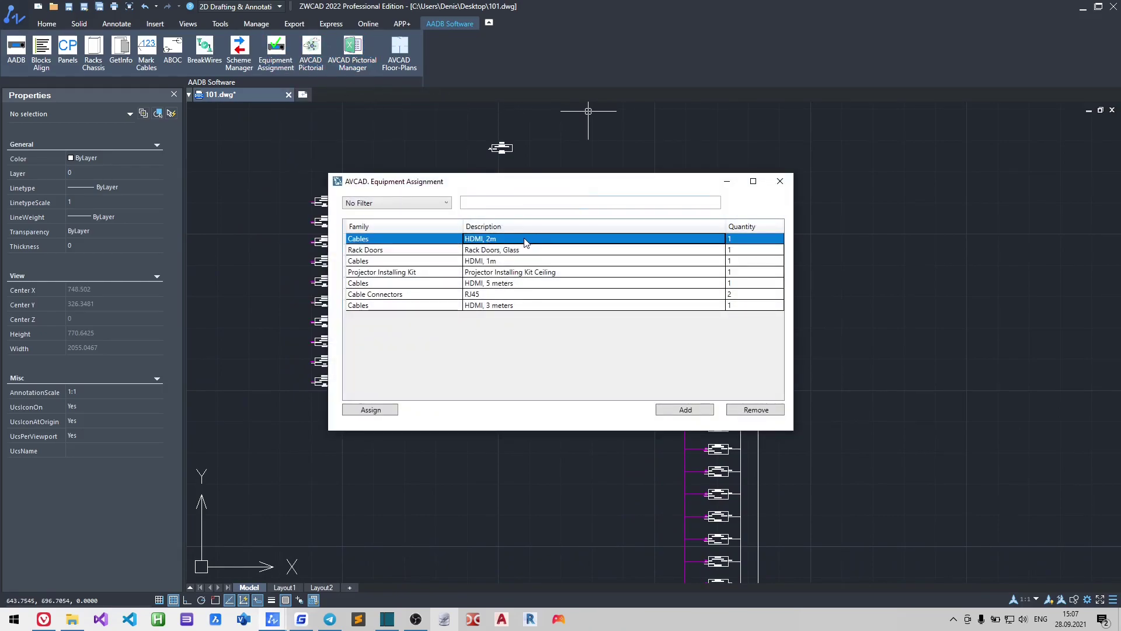
click(390, 410)
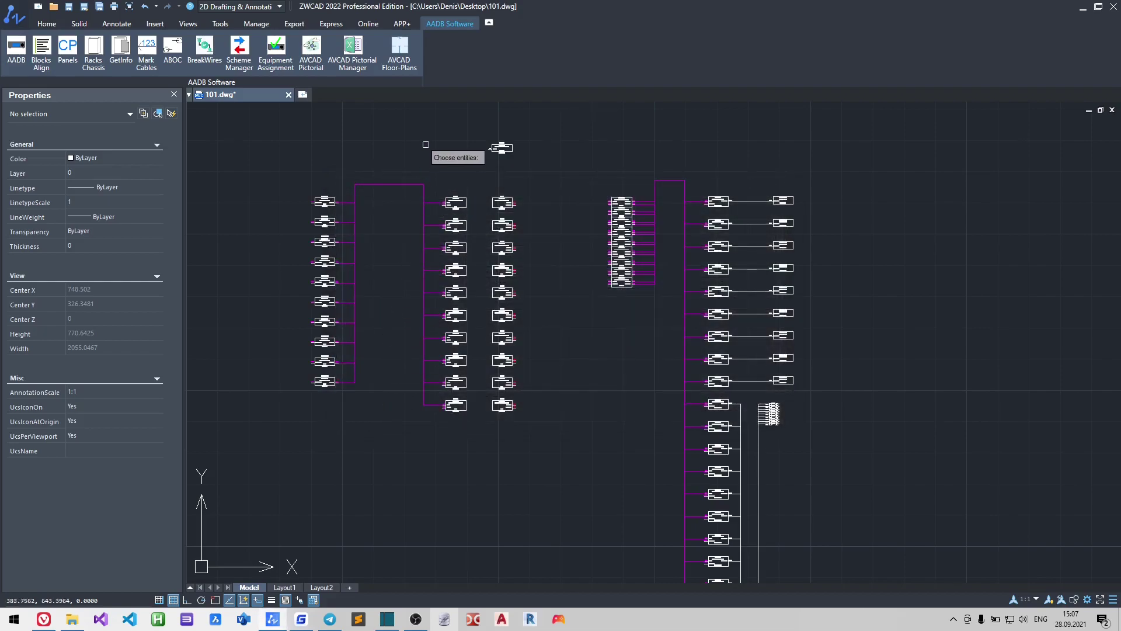
Assign HDMI, 2m to the left loop, receiver-to-projector wires and lower patch-panel bus
click(403, 184)
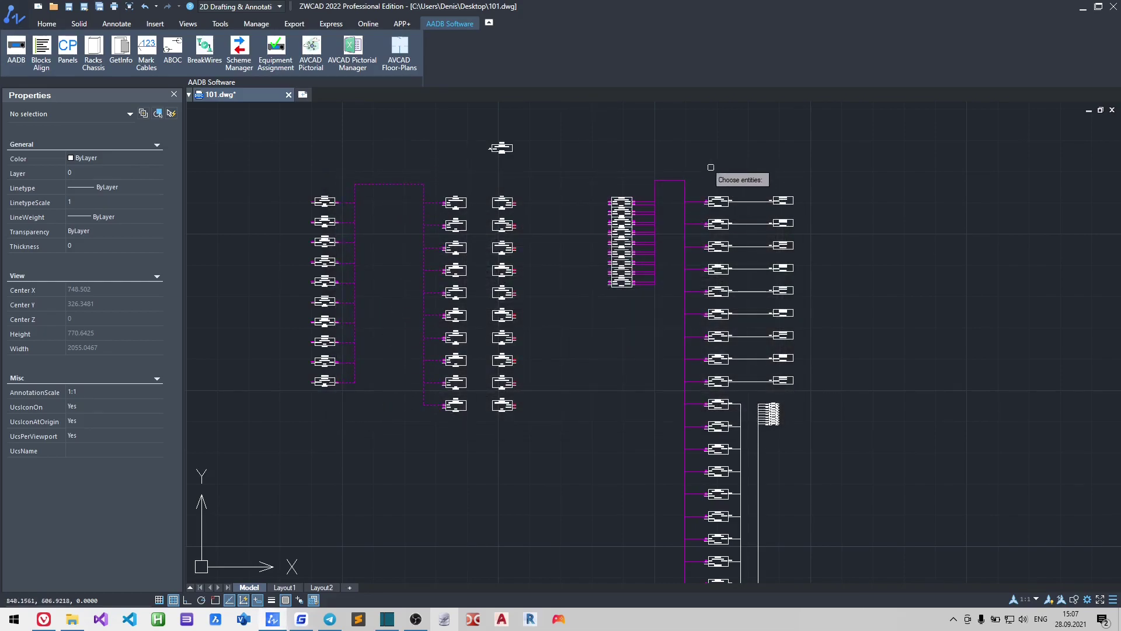
middle_drag(836, 274, 774, 272)
click(708, 203)
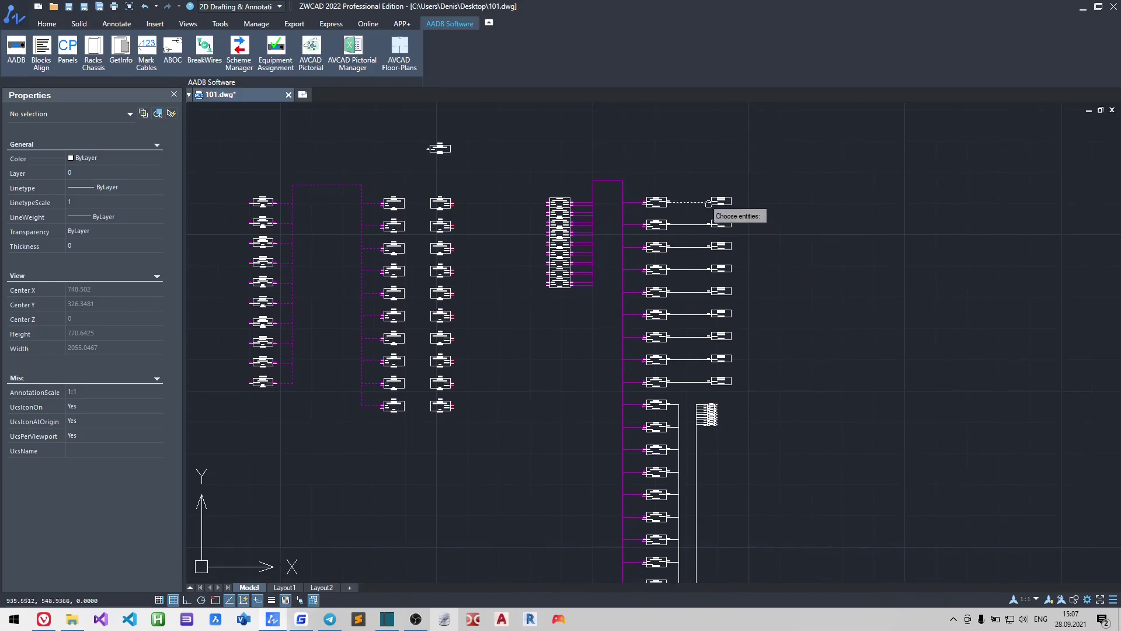
click(684, 390)
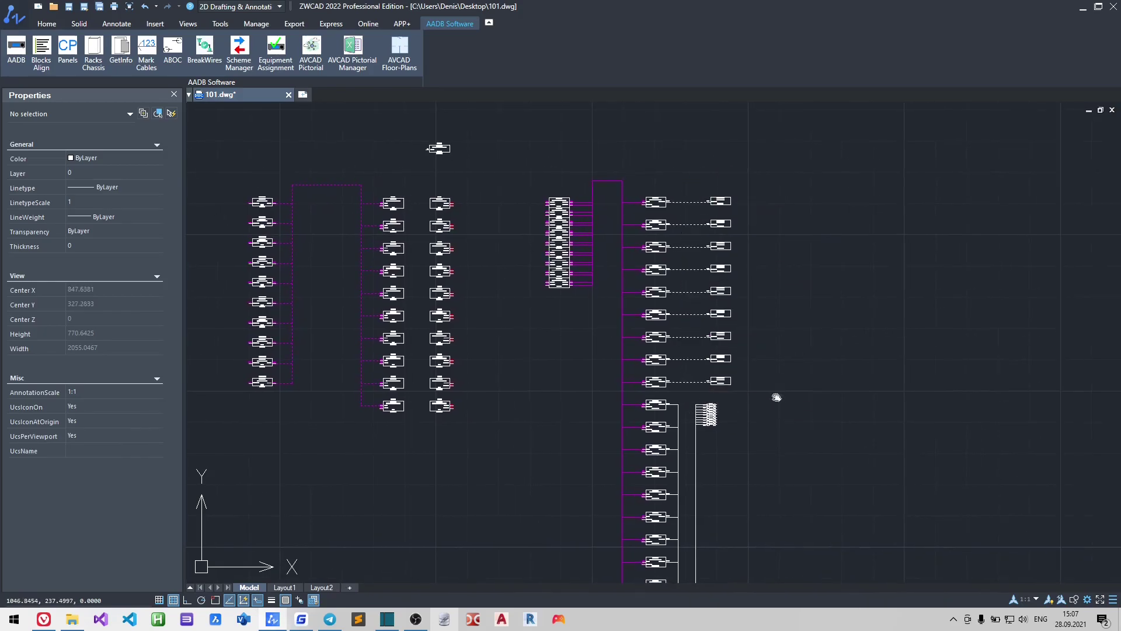
middle_drag(766, 436, 739, 320)
click(692, 515)
click(653, 447)
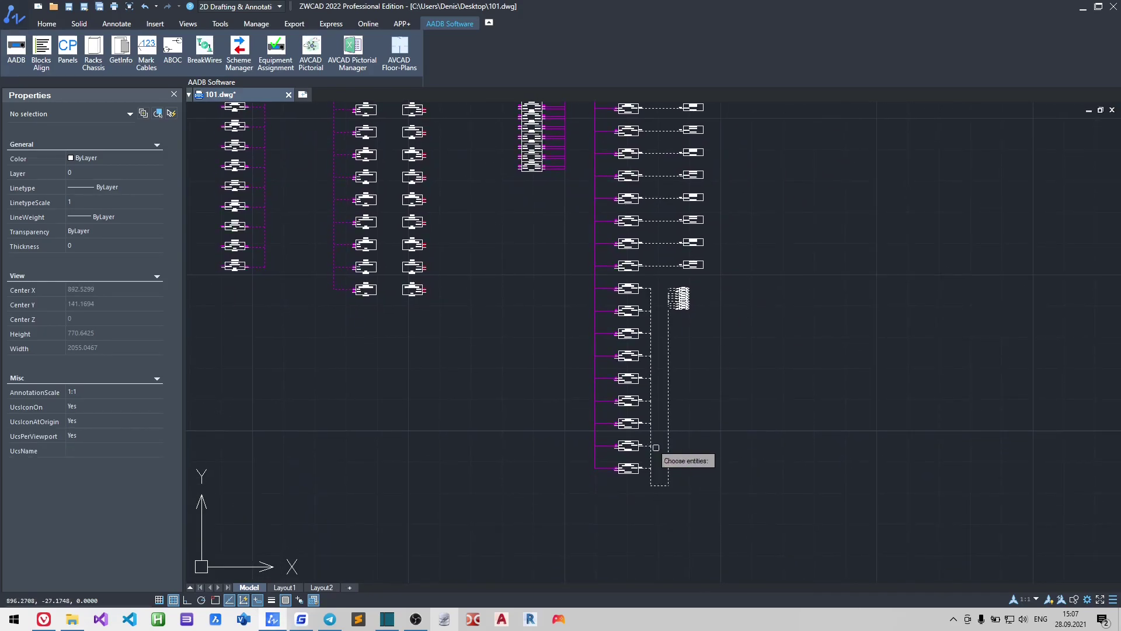
middle_drag(744, 264, 767, 338)
key(Return)
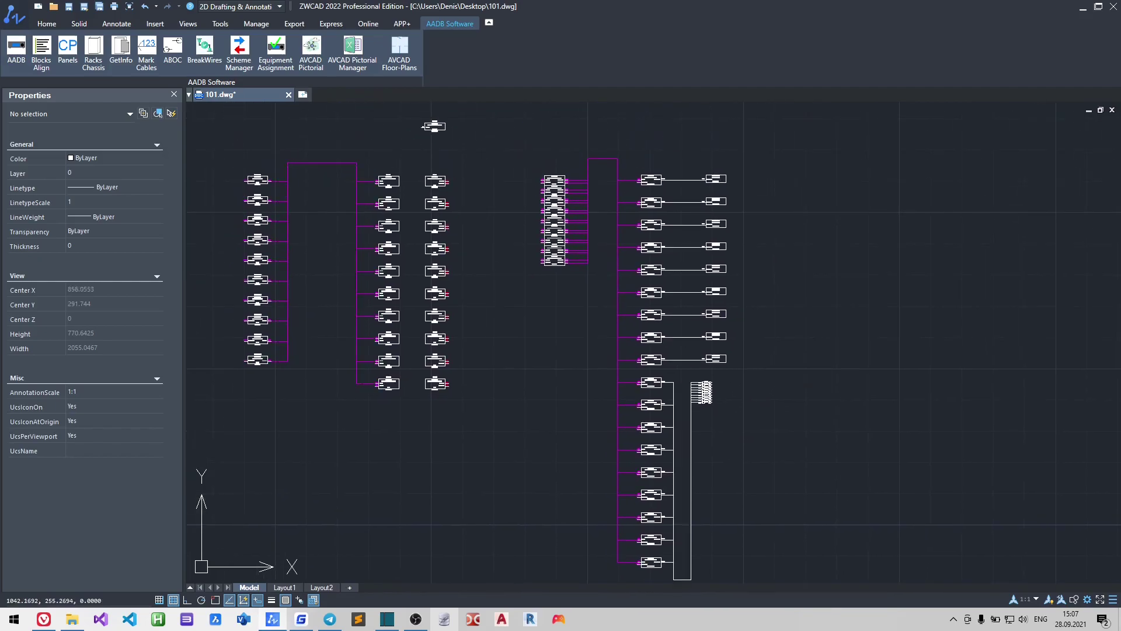
Show the HDMI, 2m Cables row at the bottom of the Scheme Manager equipment list
click(238, 63)
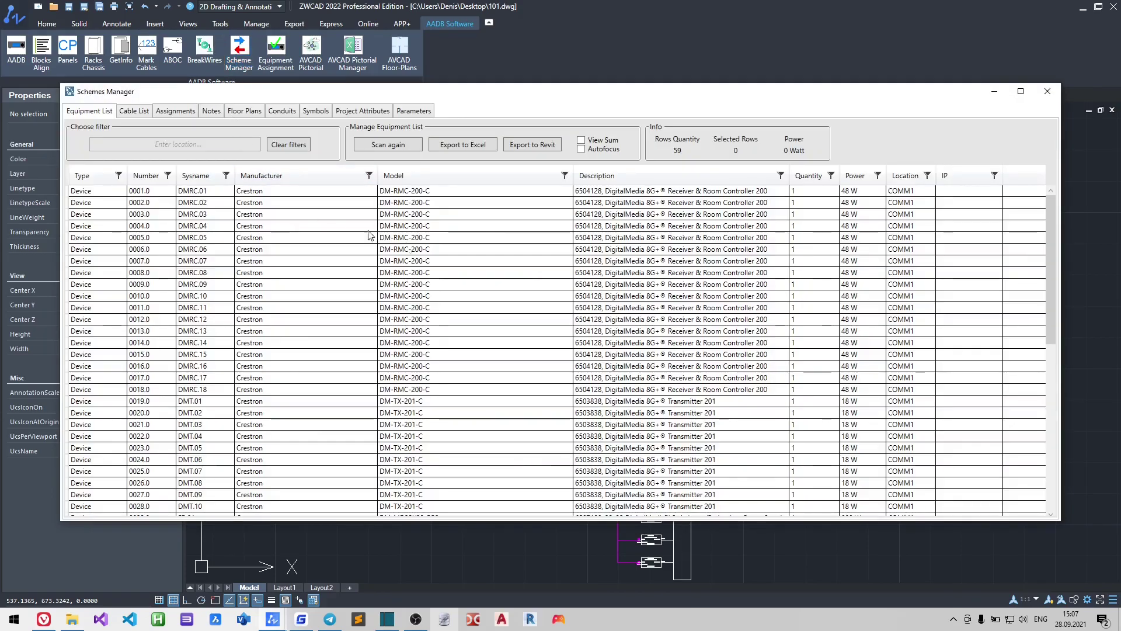
drag(1055, 211, 1049, 392)
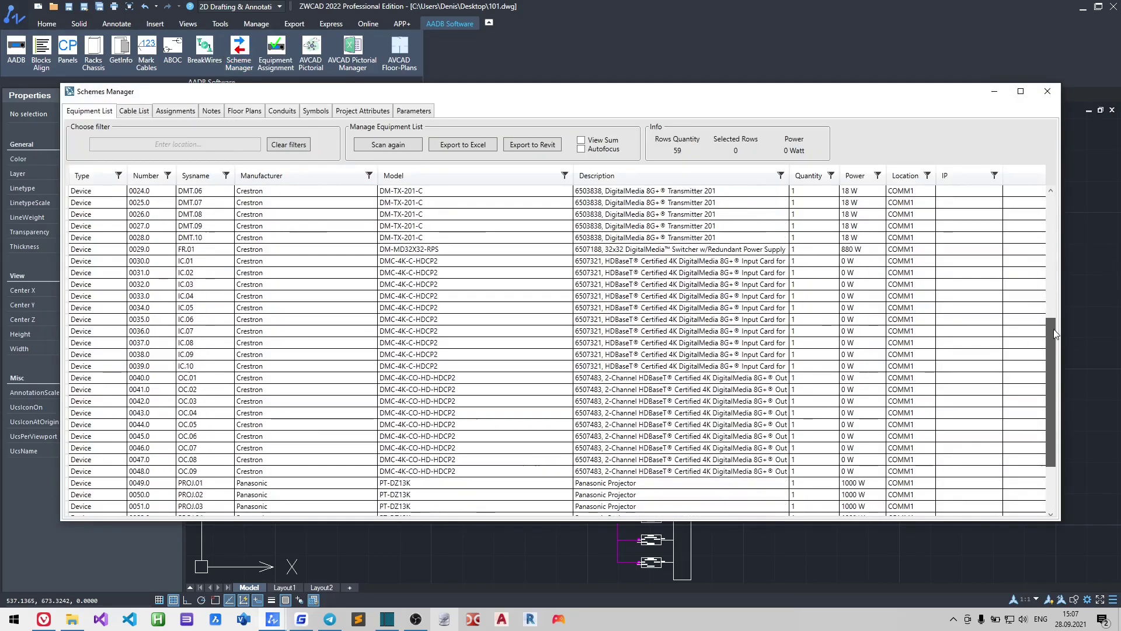
click(328, 507)
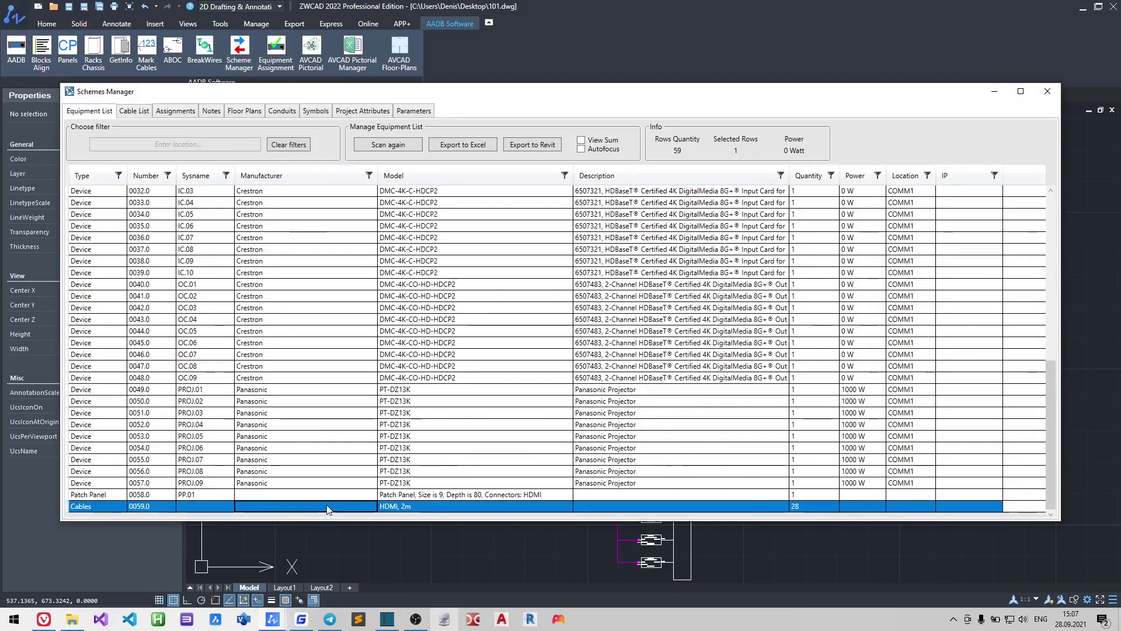
scroll(542, 368, up, 2)
scroll(549, 359, up, 3)
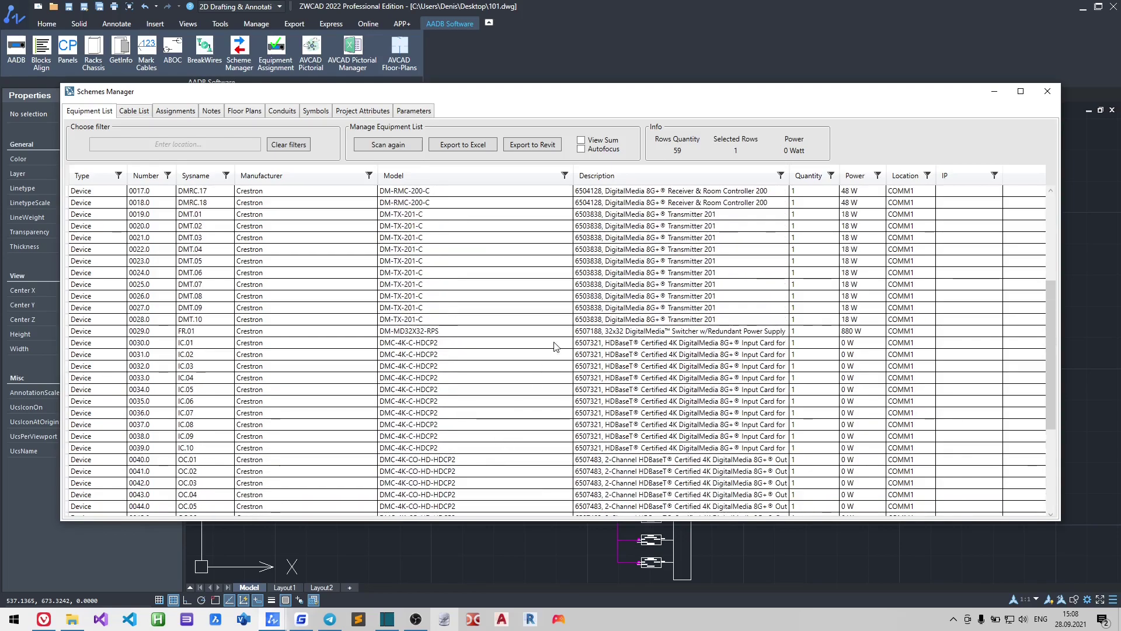
scroll(552, 353, up, 3)
scroll(555, 347, up, 1)
scroll(555, 348, down, 1)
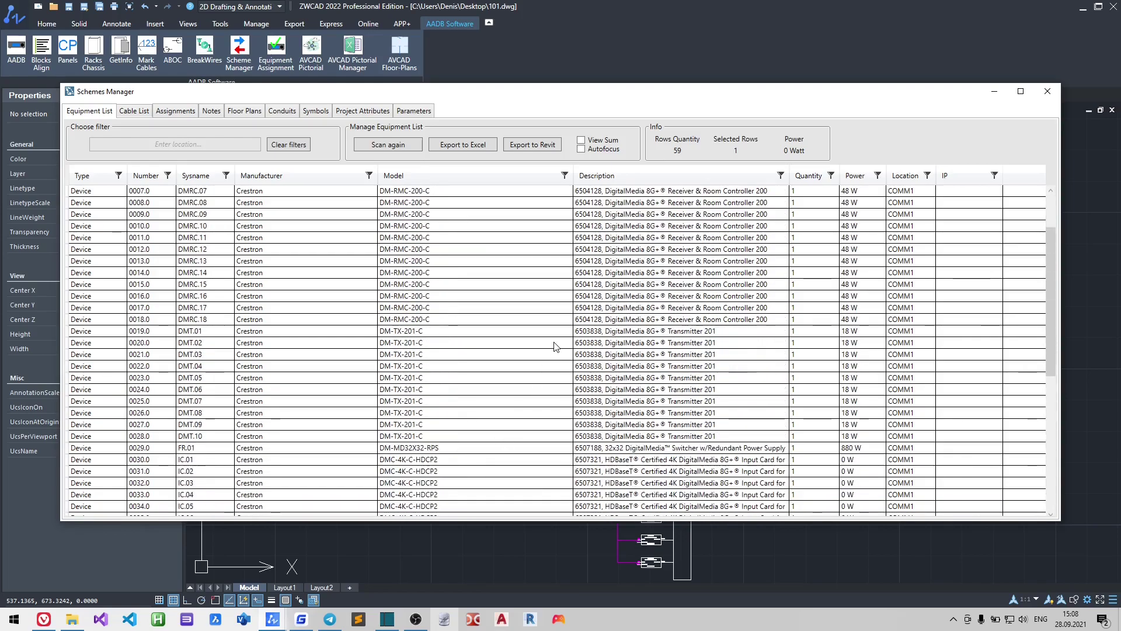
scroll(553, 354, down, 6)
scroll(553, 357, down, 2)
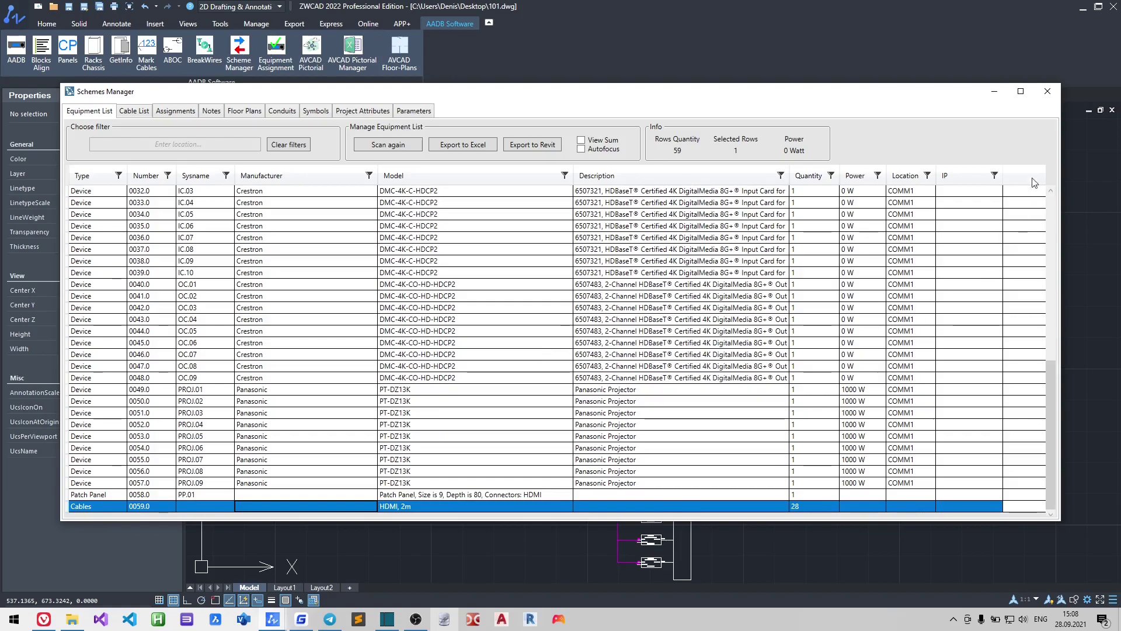